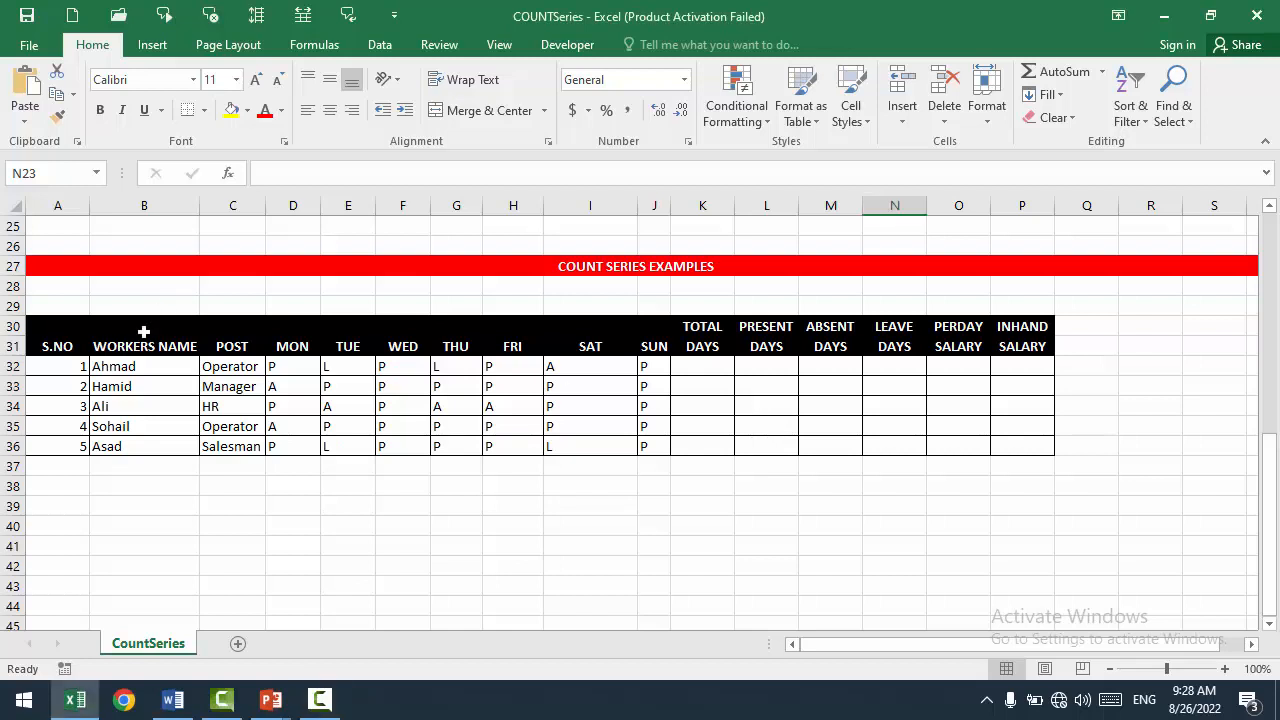
# Examine the serial number and worker name columns and read which post each listed worker holds
pyautogui.moveTo(62, 336); pyautogui.dragTo(57, 428)
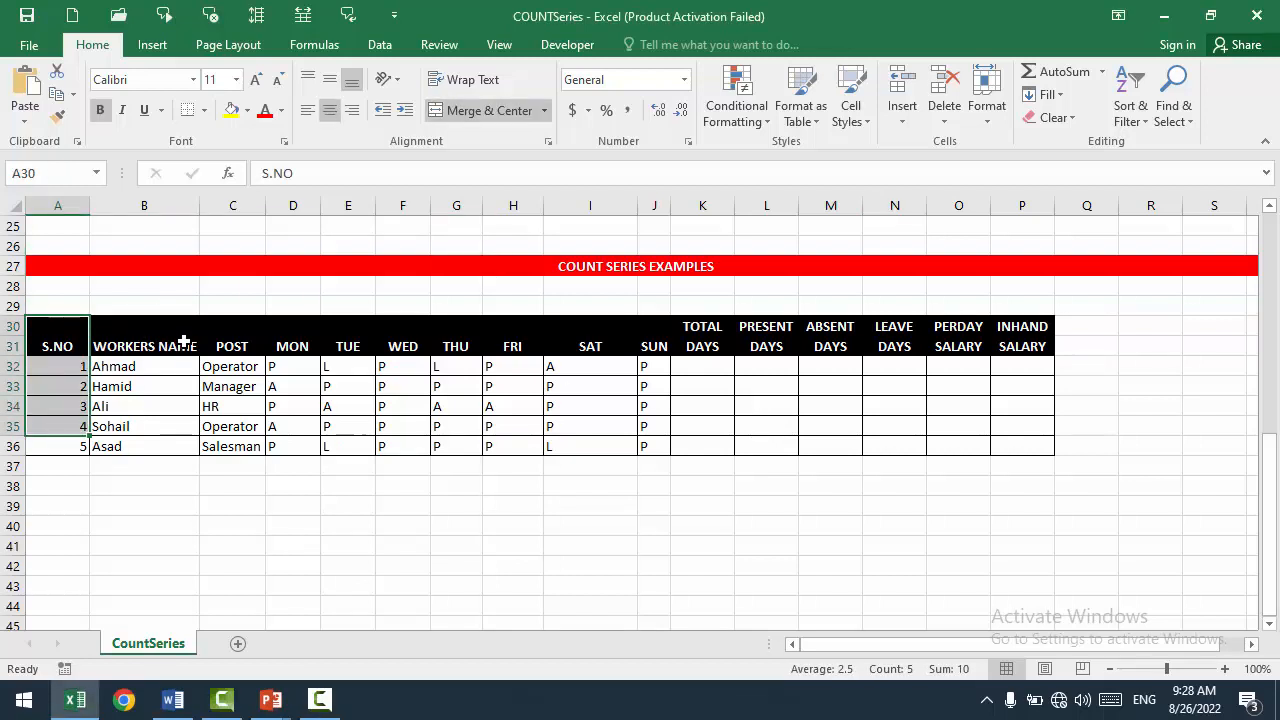
pyautogui.moveTo(140, 338); pyautogui.dragTo(134, 446)
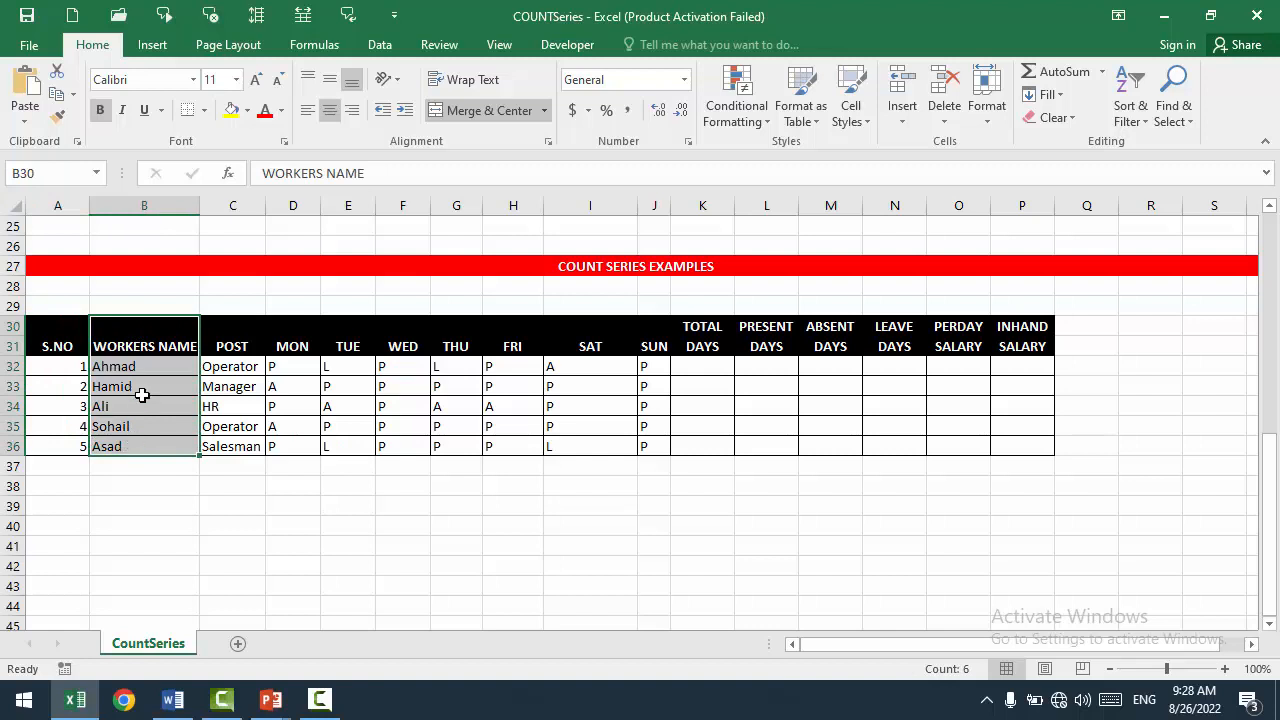
pyautogui.click(134, 366)
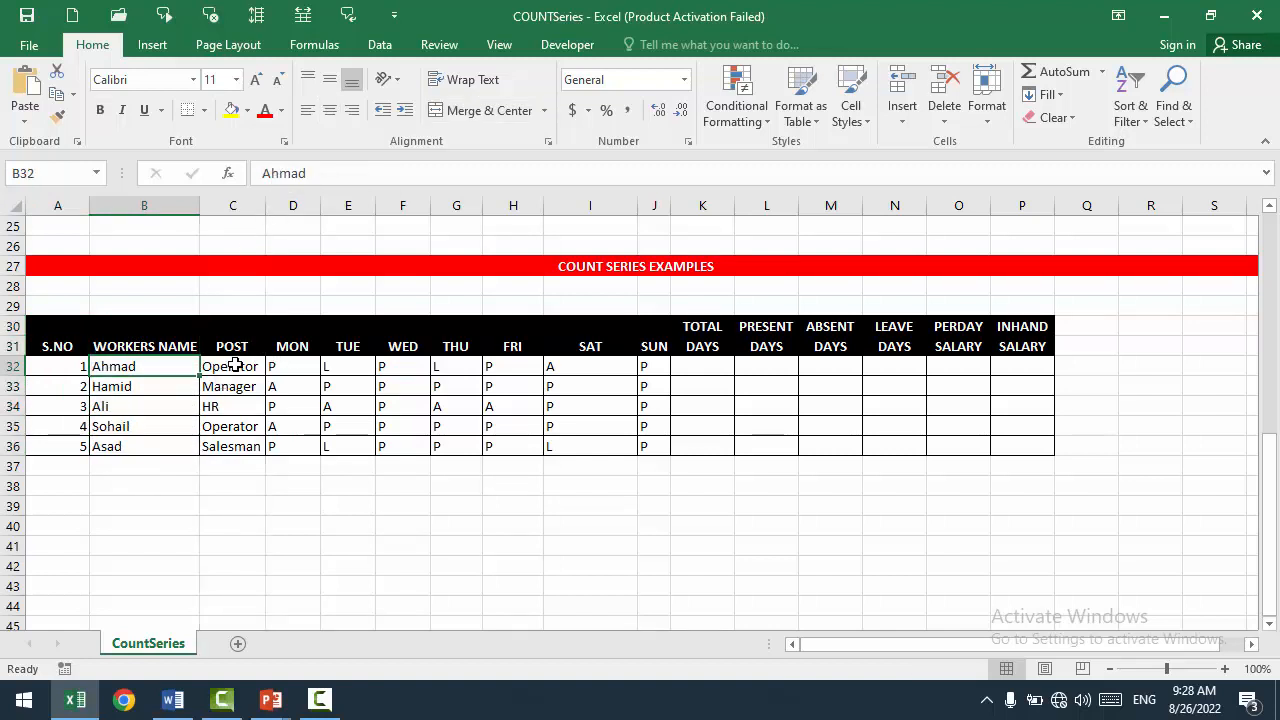
pyautogui.click(222, 368)
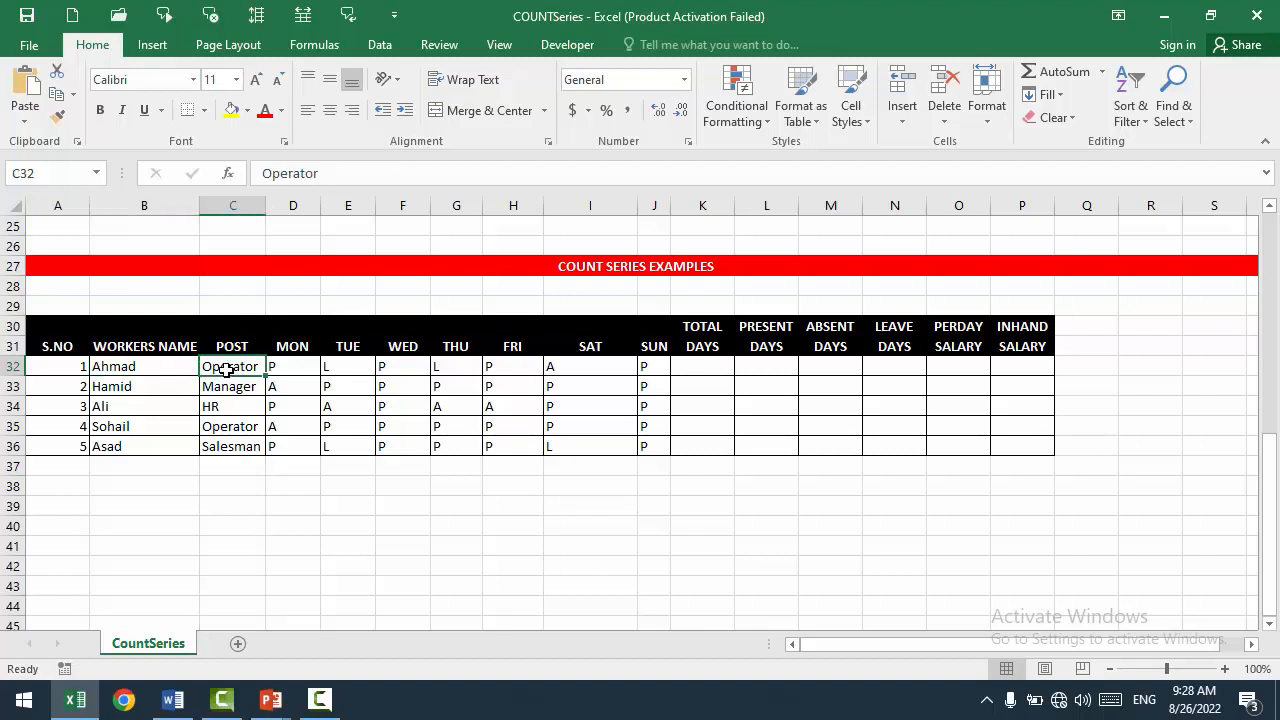
pyautogui.click(150, 384)
pyautogui.click(243, 391)
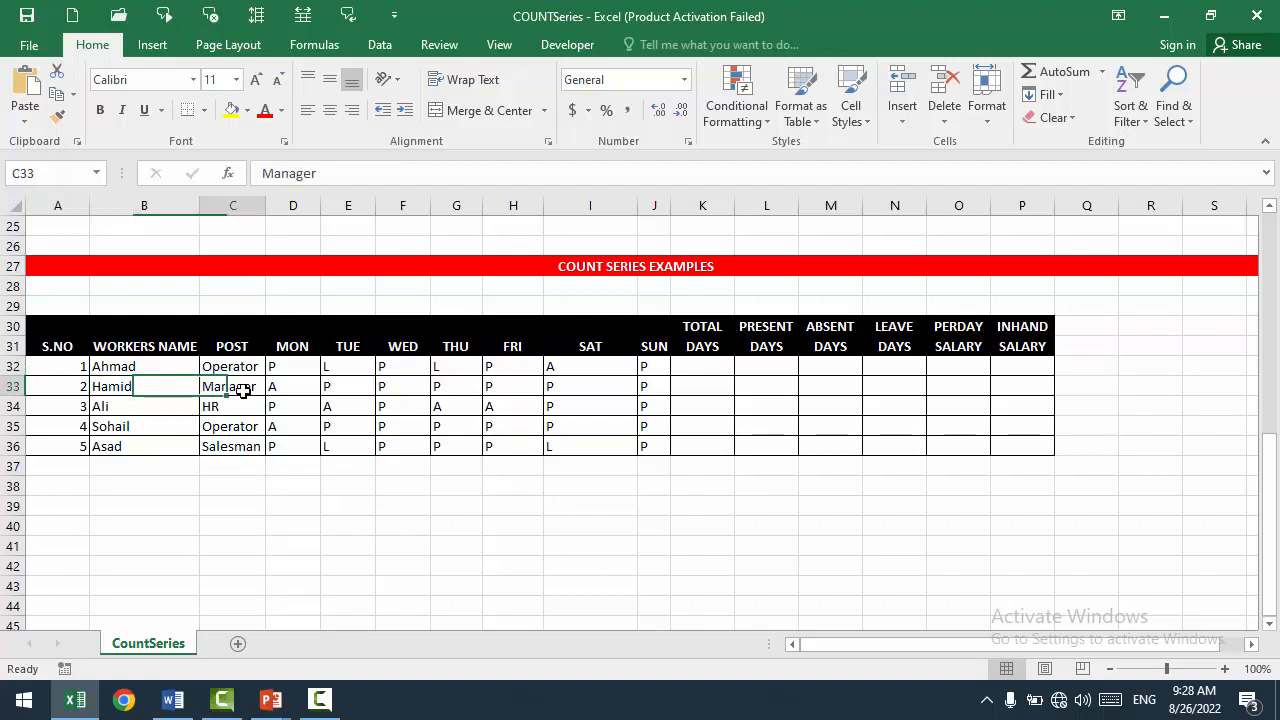
pyautogui.click(112, 412)
pyautogui.click(234, 403)
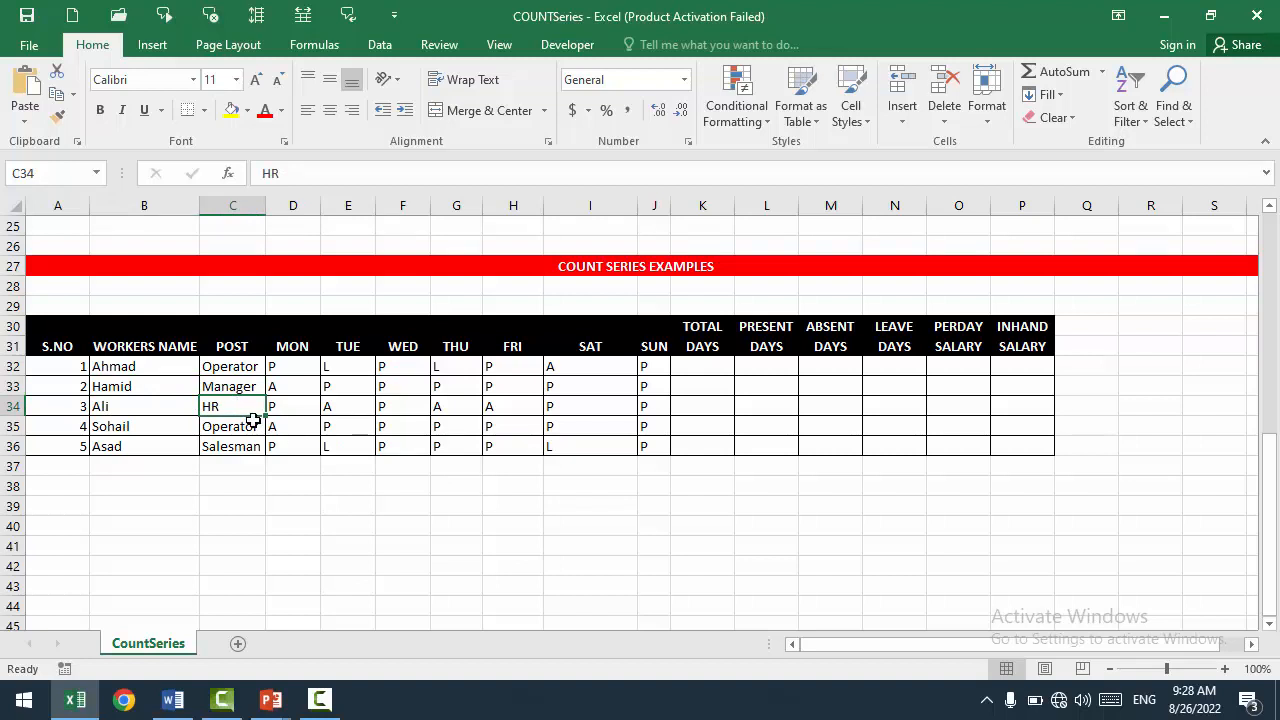
pyautogui.click(121, 427)
pyautogui.click(255, 424)
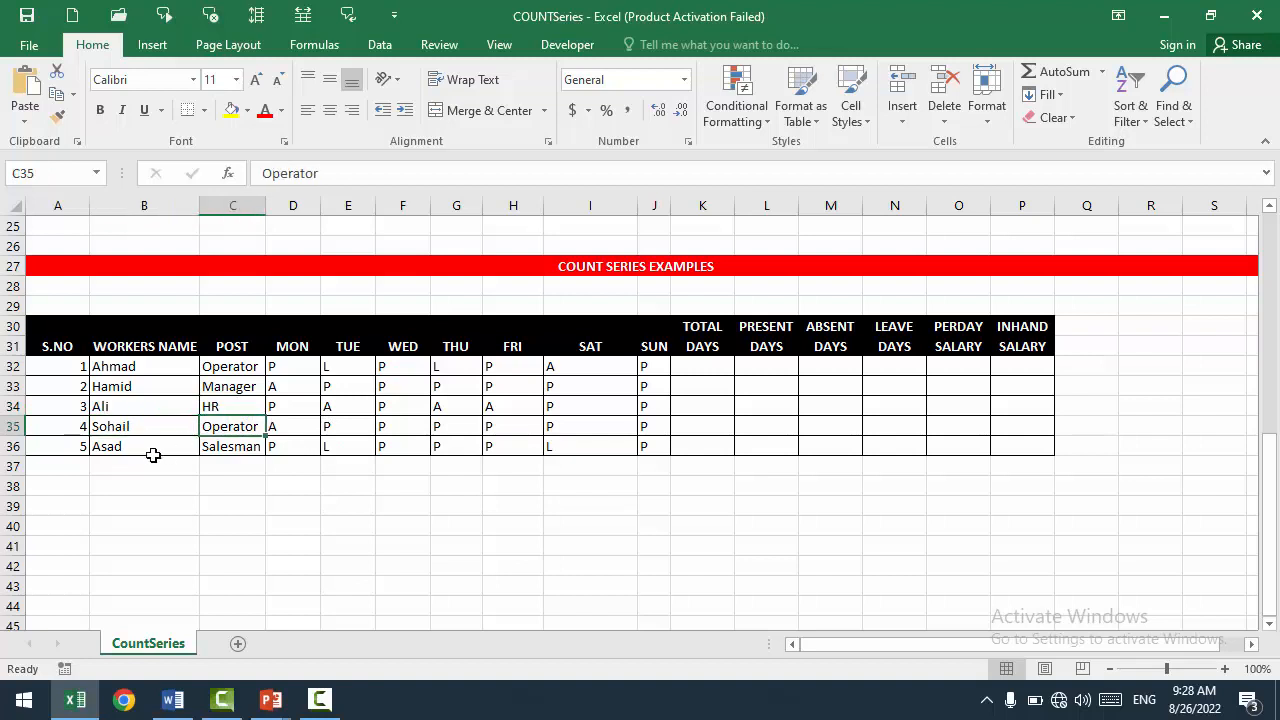
pyautogui.click(142, 449)
pyautogui.click(215, 446)
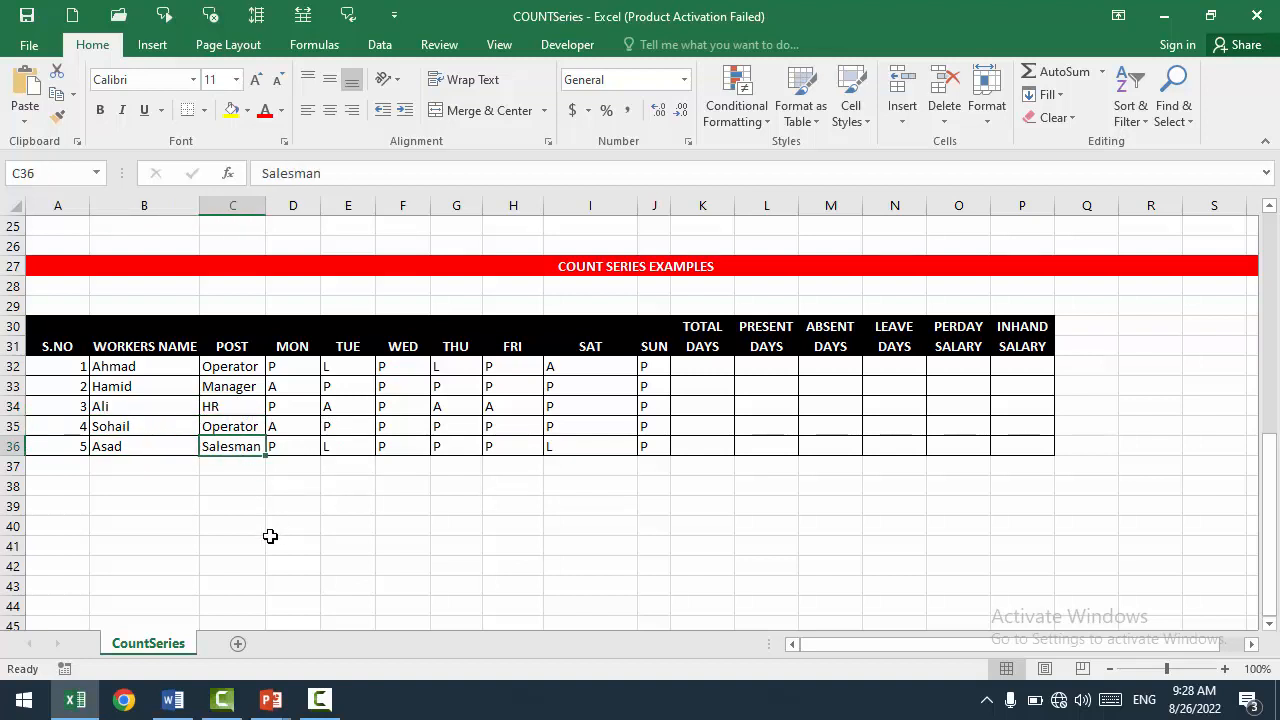
pyautogui.moveTo(269, 533); pyautogui.dragTo(275, 546)
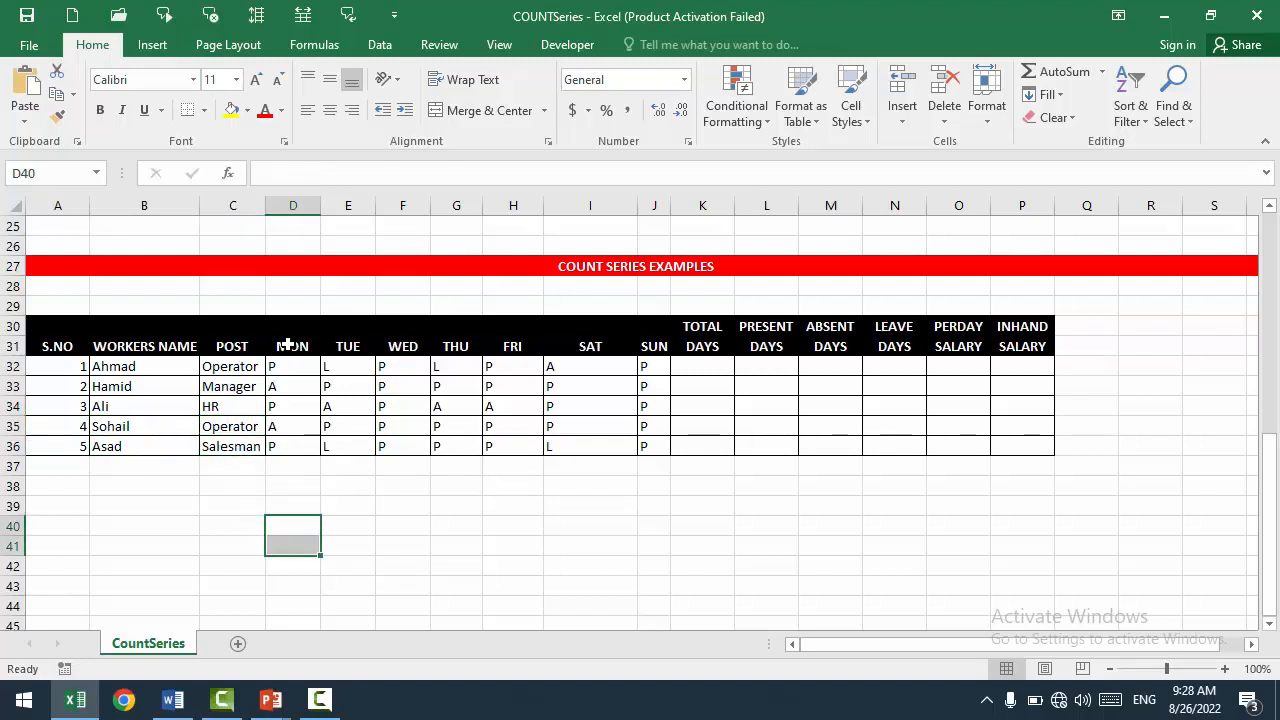
# Review the Monday to Sunday attendance marks, P, A and L, recorded for all workers in D32:J36
pyautogui.moveTo(286, 343); pyautogui.dragTo(651, 446)
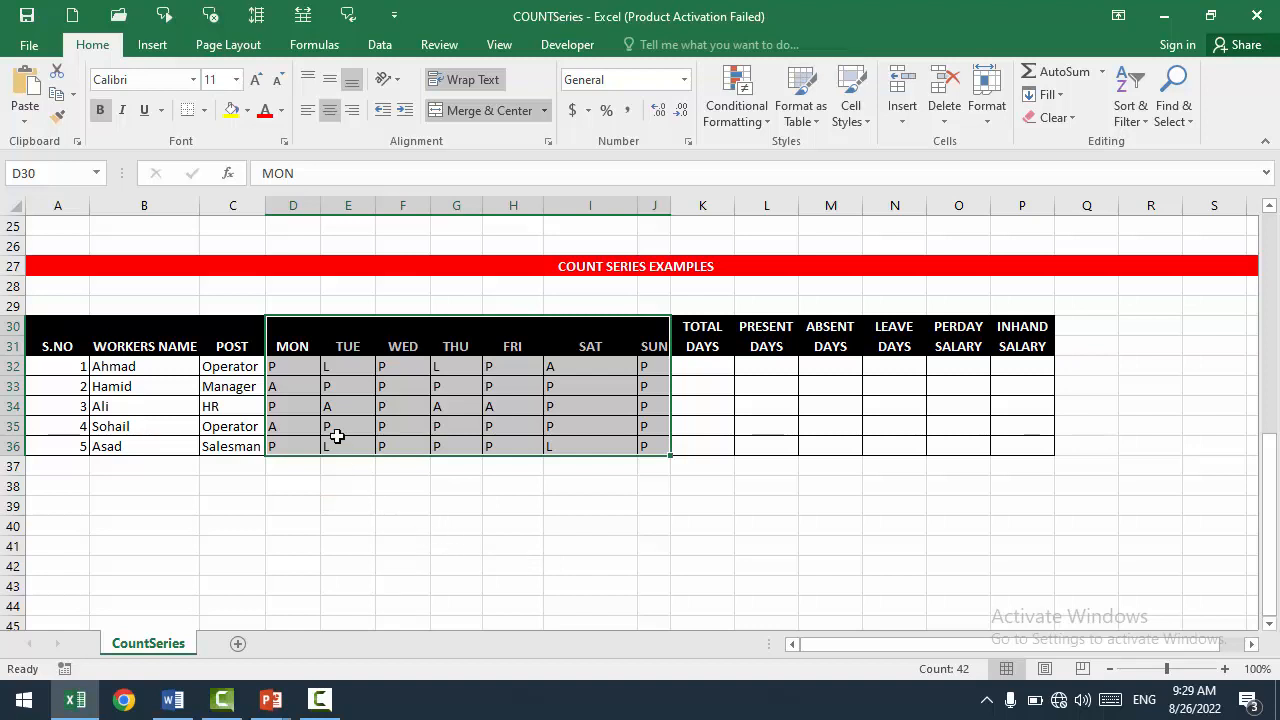
pyautogui.click(287, 365)
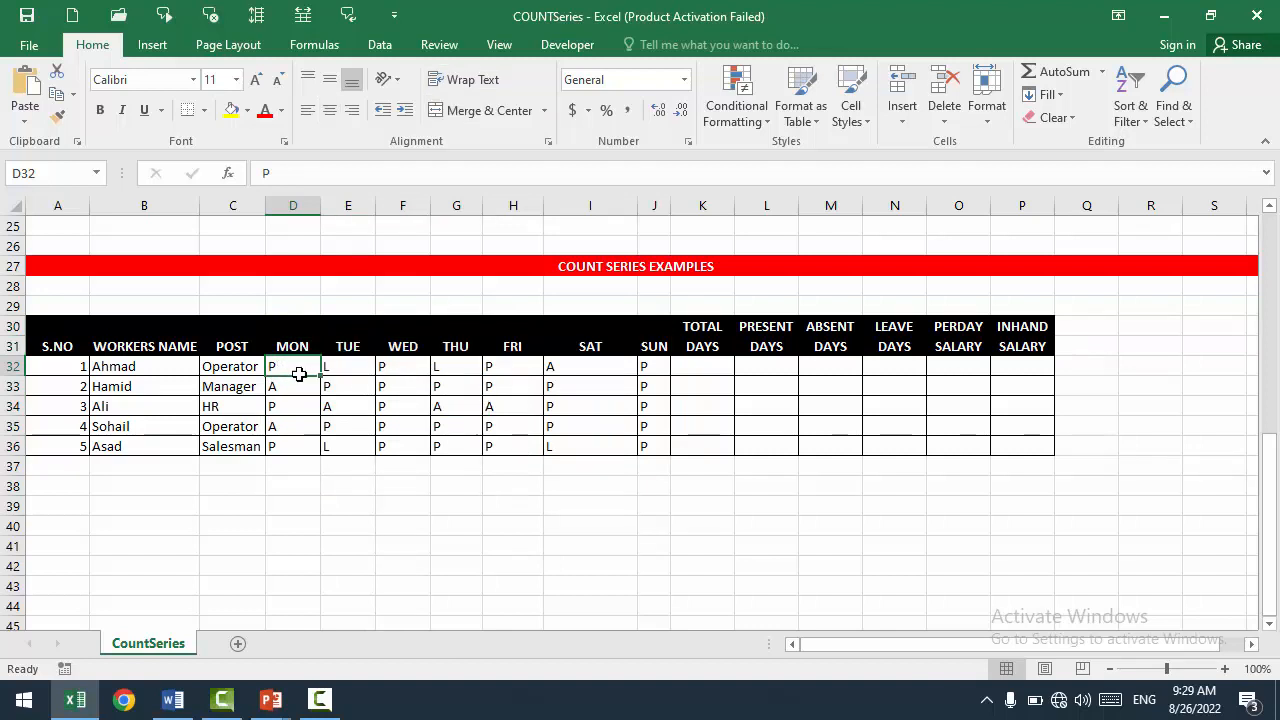
pyautogui.click(274, 387)
pyautogui.write('A')
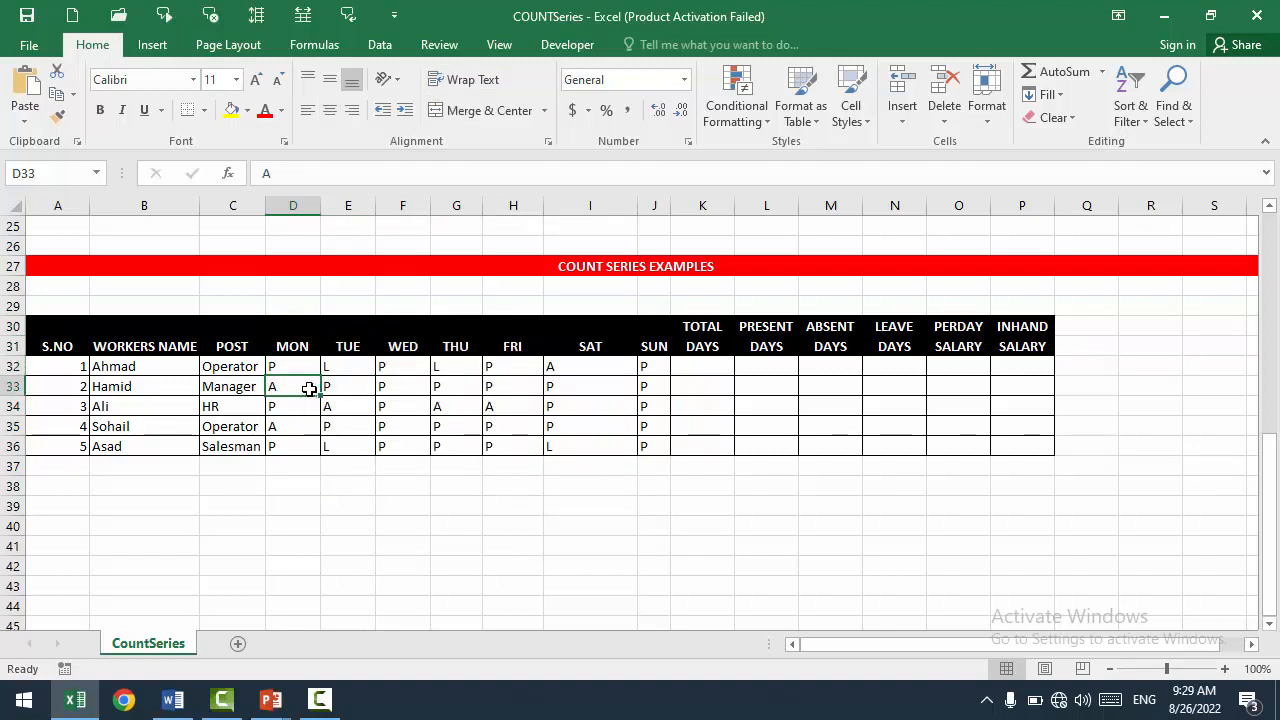
pyautogui.click(281, 382)
pyautogui.click(456, 362)
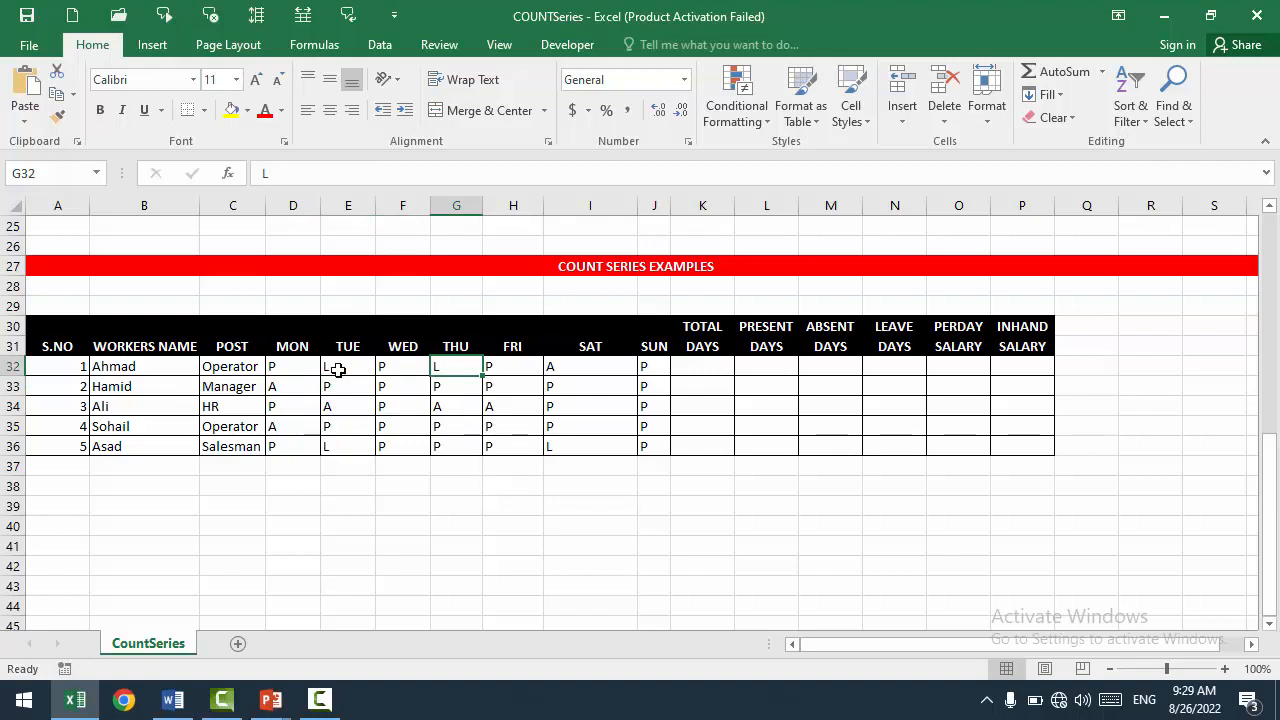
pyautogui.moveTo(283, 366); pyautogui.dragTo(650, 450)
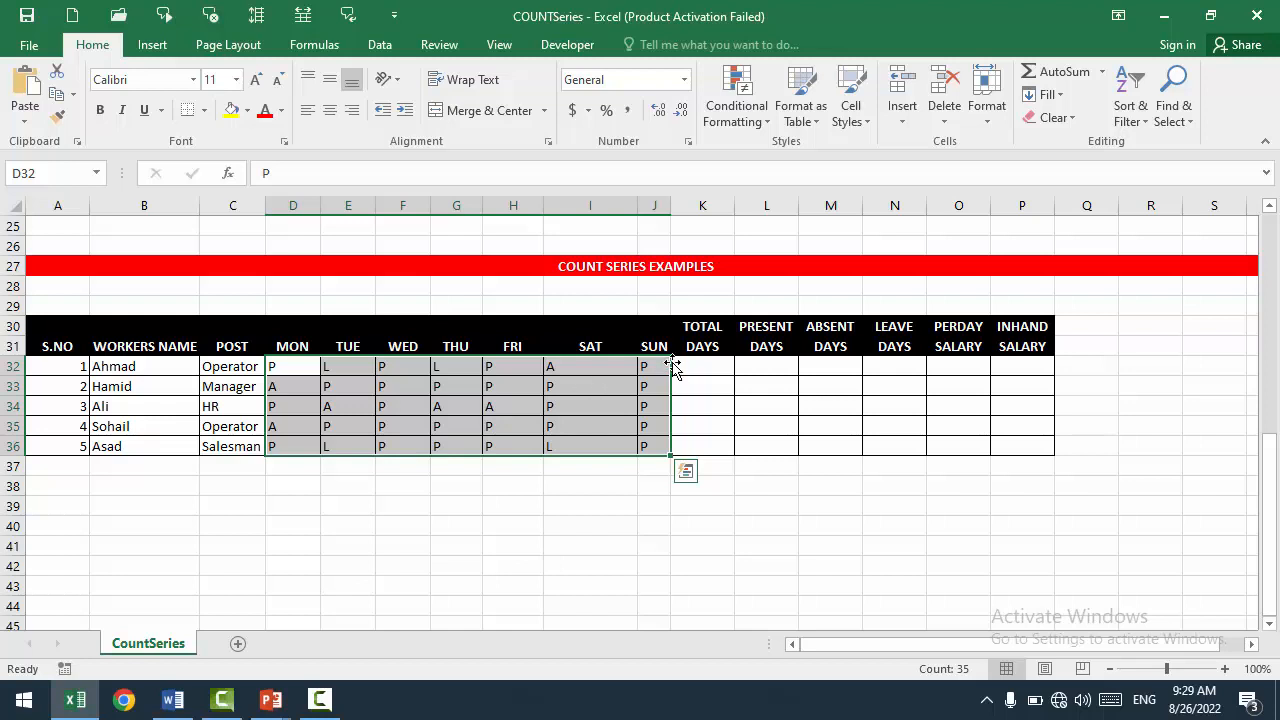
# Enter the formula =COUNT(D32:J32) in the first worker's Total Days cell, K32
pyautogui.moveTo(700, 333); pyautogui.dragTo(690, 466)
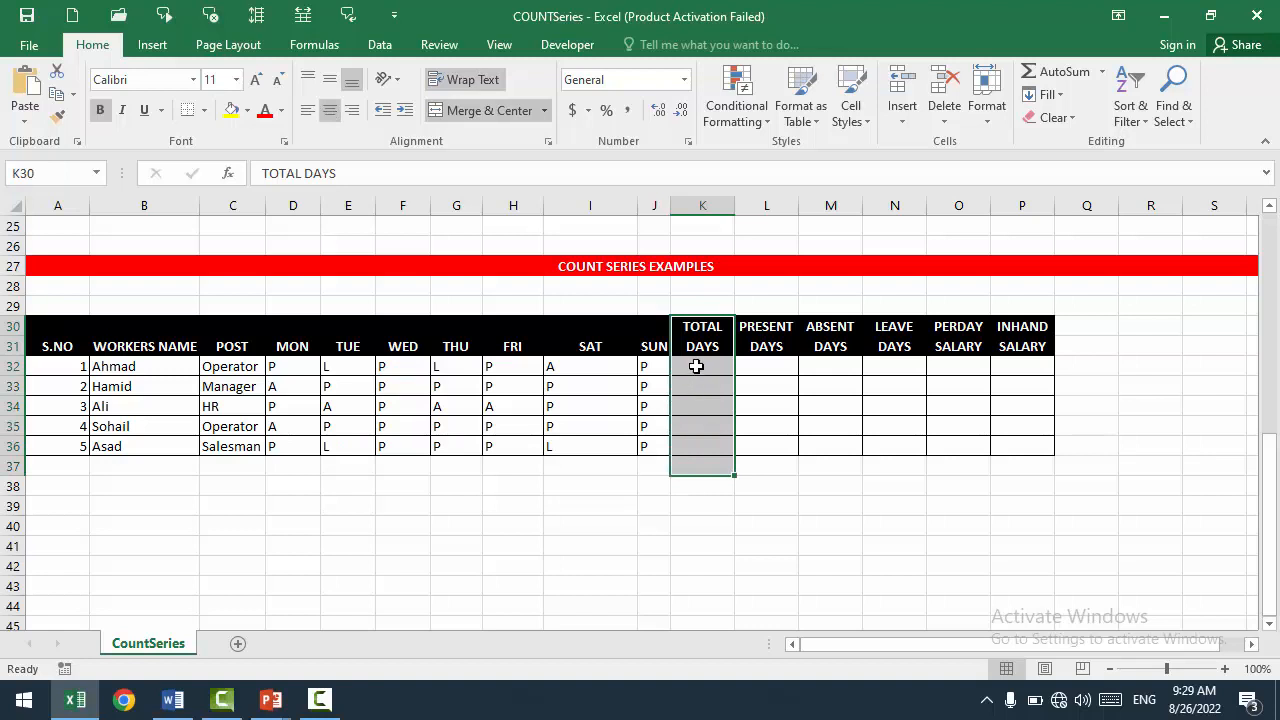
pyautogui.click(691, 366)
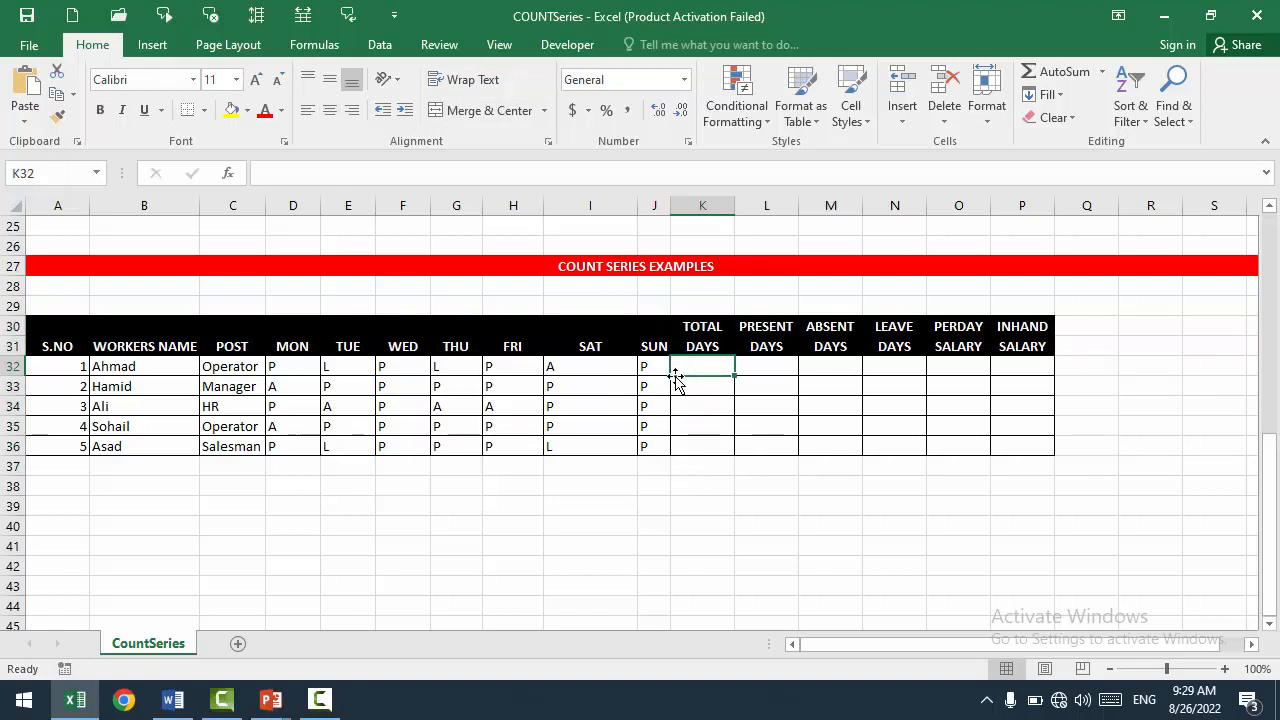
pyautogui.moveTo(294, 366); pyautogui.dragTo(630, 366)
pyautogui.click(722, 365)
pyautogui.write('=')
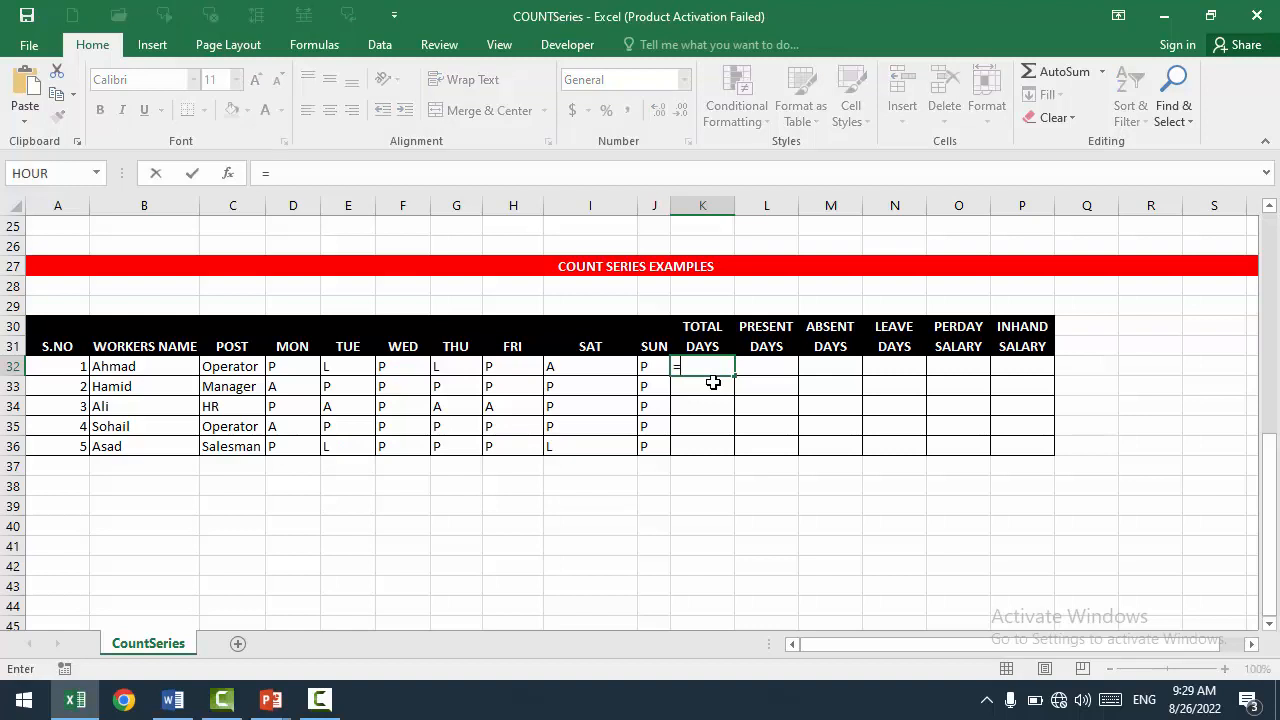
pyautogui.write('count')
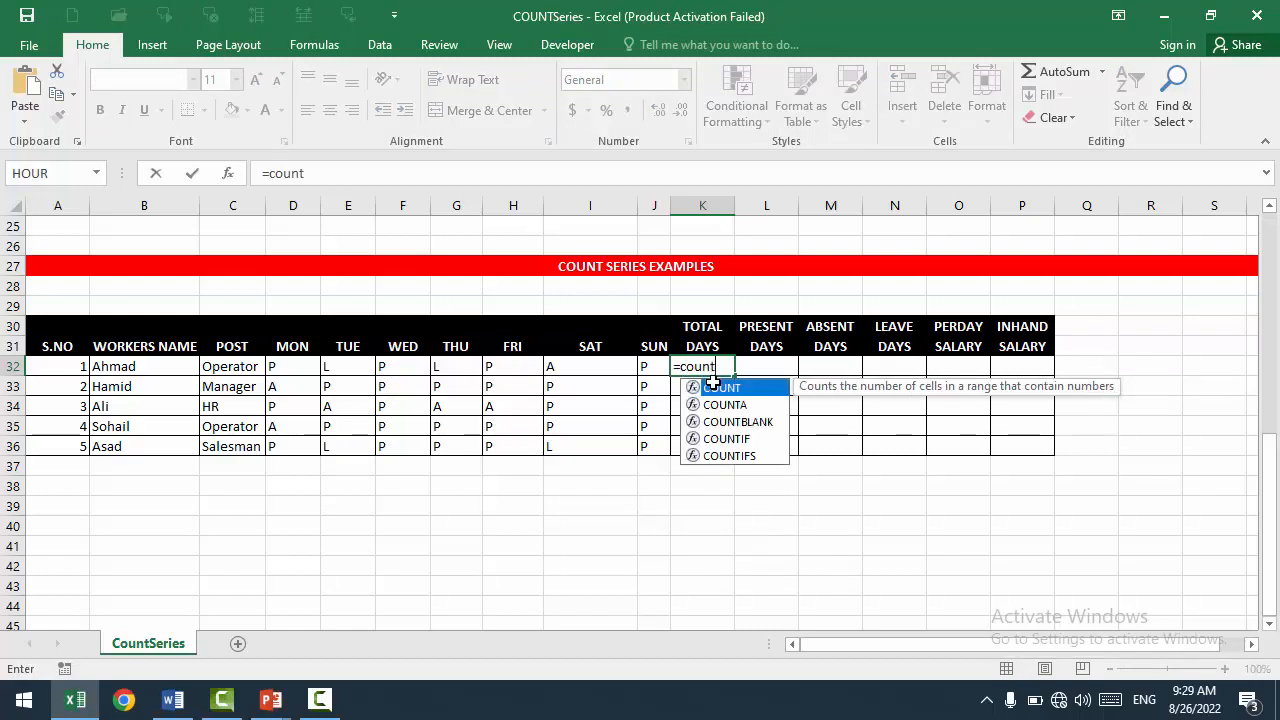
pyautogui.doubleClick(712, 386)
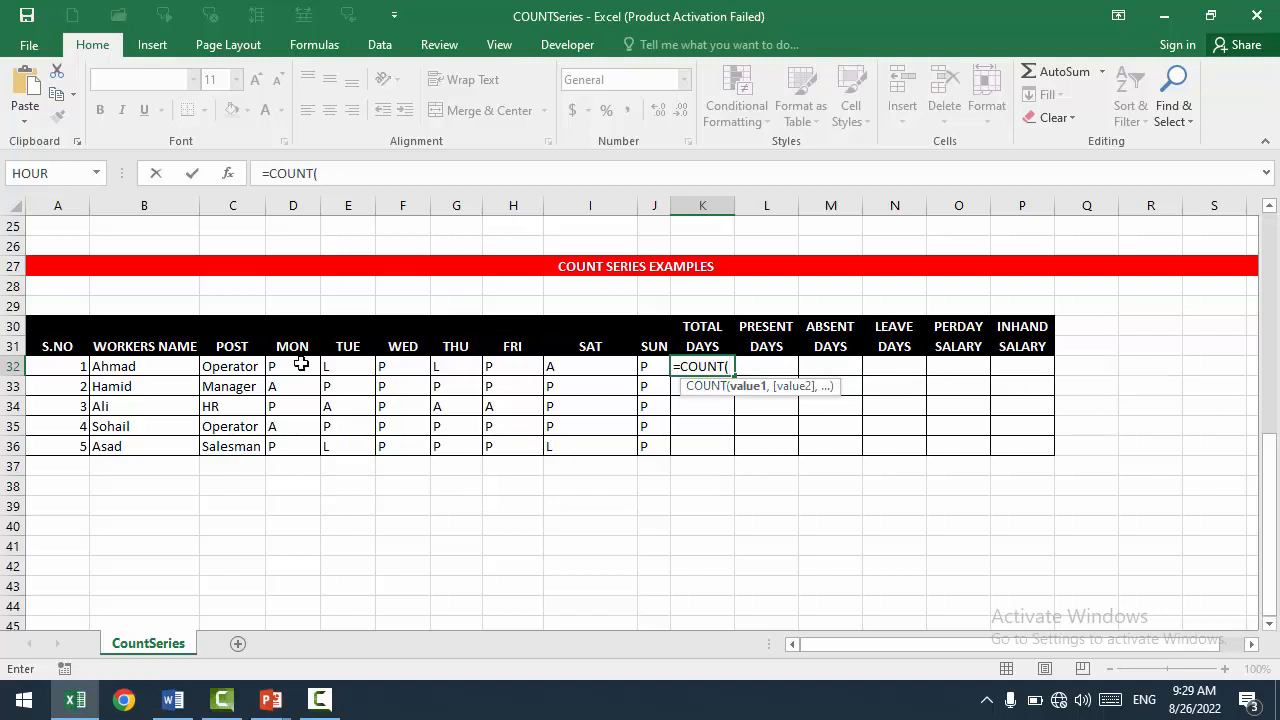
pyautogui.moveTo(284, 364); pyautogui.dragTo(551, 364)
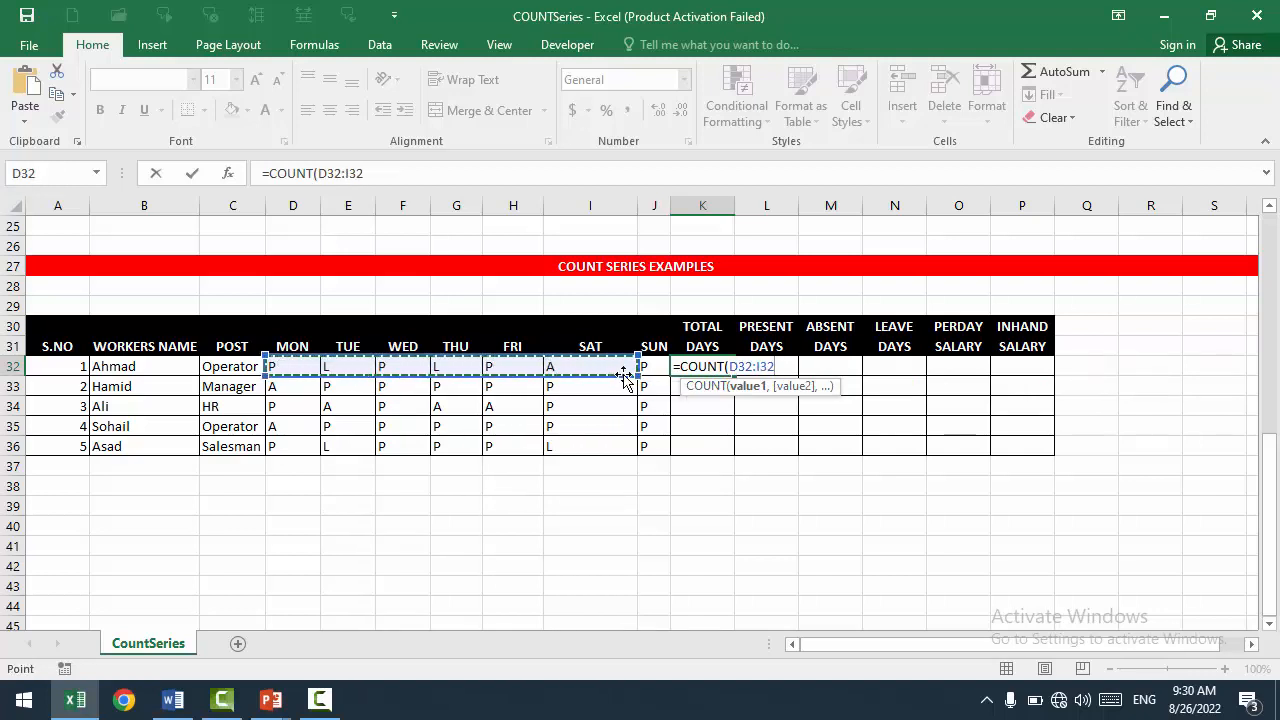
pyautogui.moveTo(634, 376); pyautogui.dragTo(657, 374)
pyautogui.write(')')
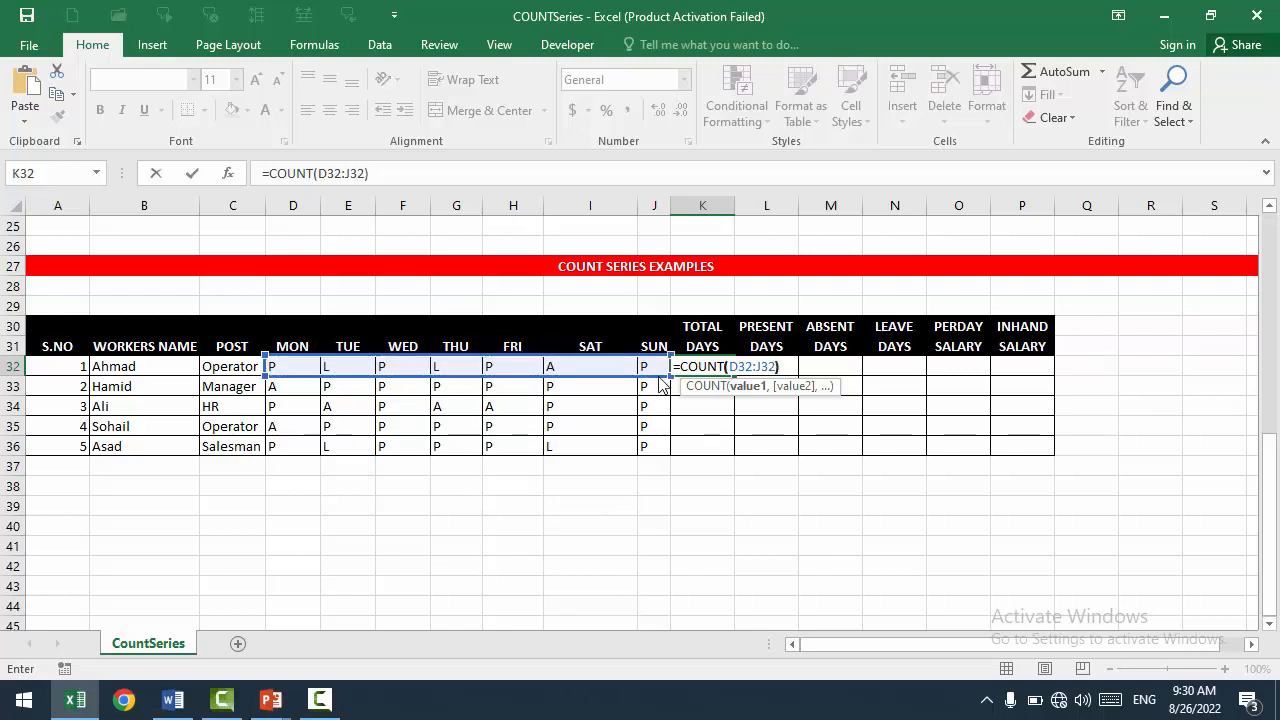
pyautogui.press('Return')
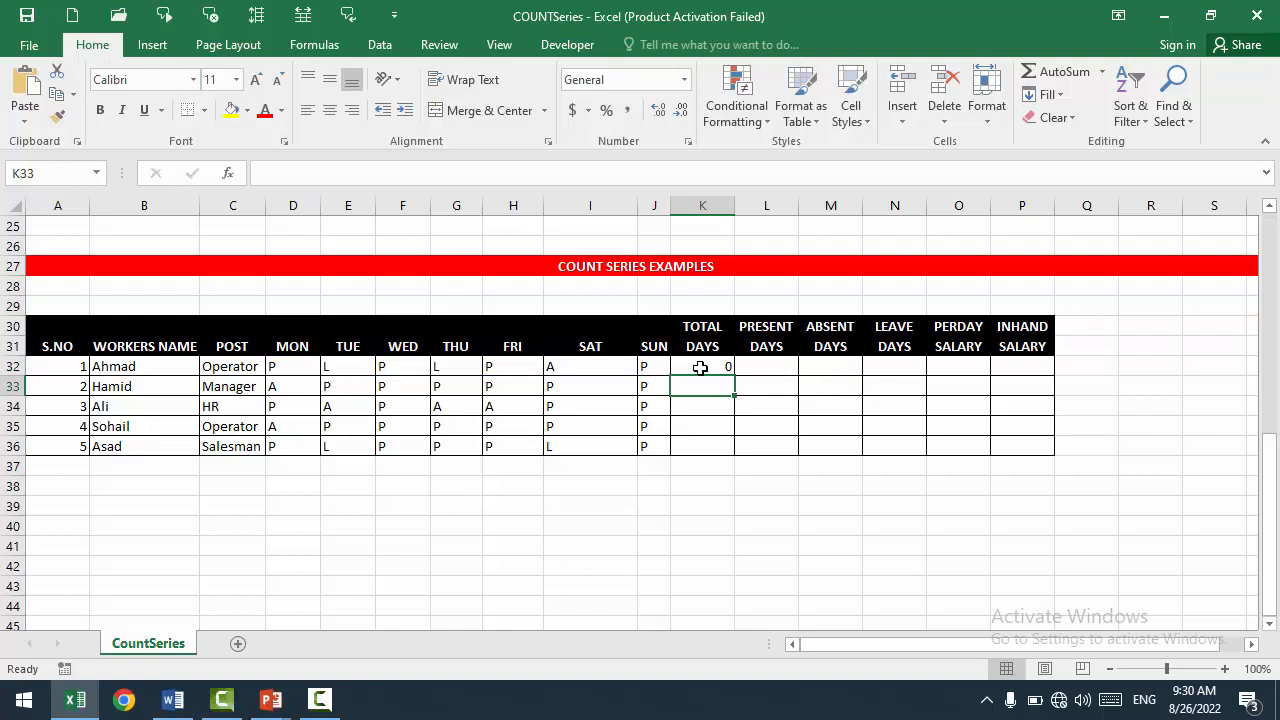
# Change the Total Days formula in K32 to =COUNTA(D32:J32) and fill it down through K36
pyautogui.click(701, 368)
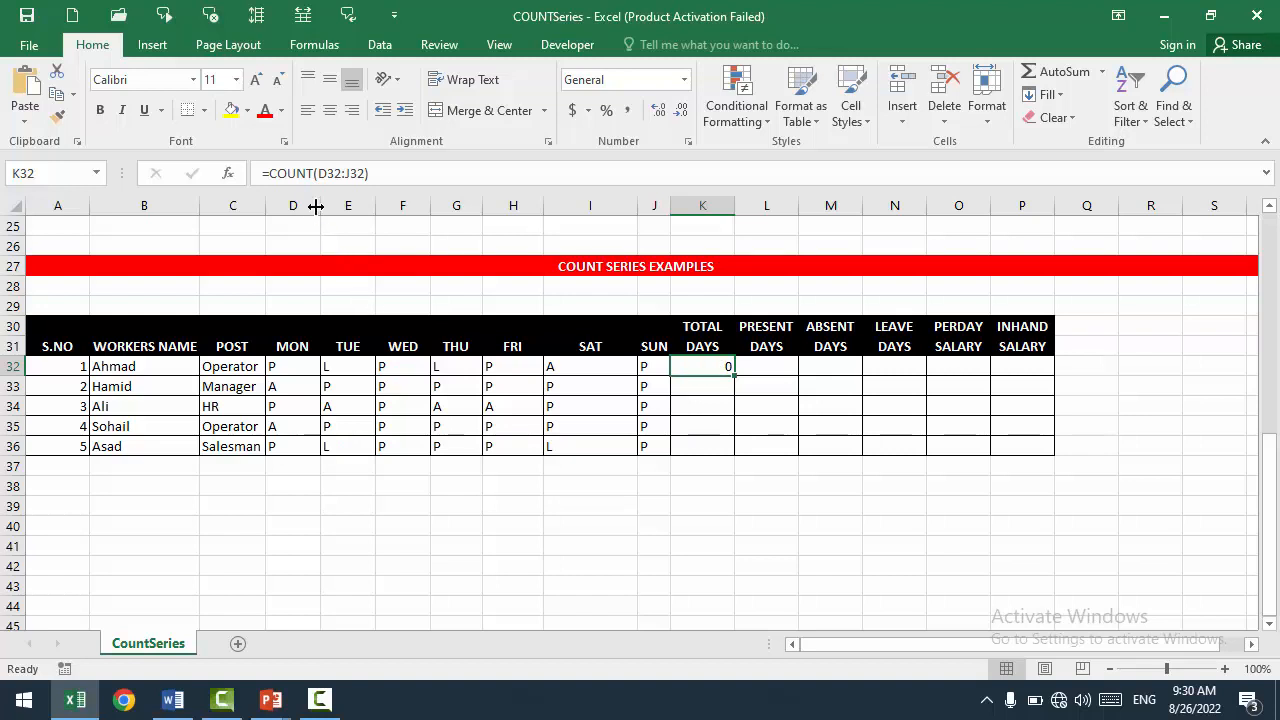
pyautogui.click(314, 175)
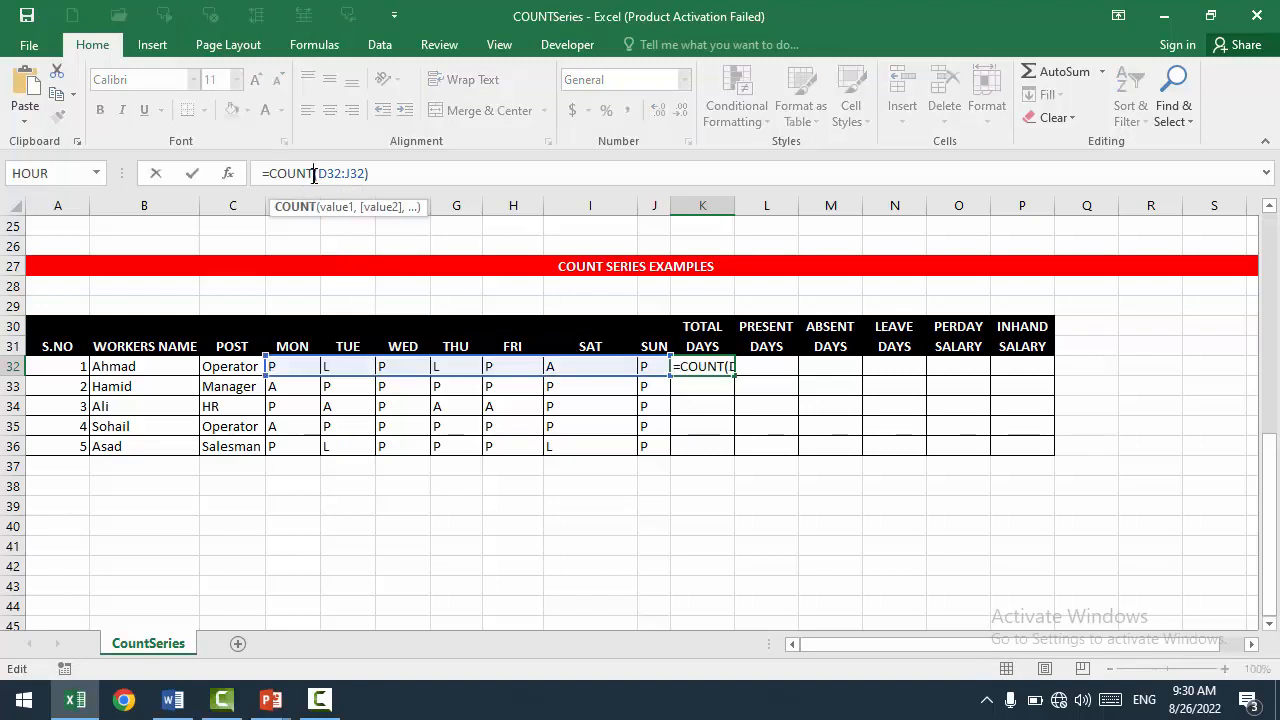
pyautogui.write('a')
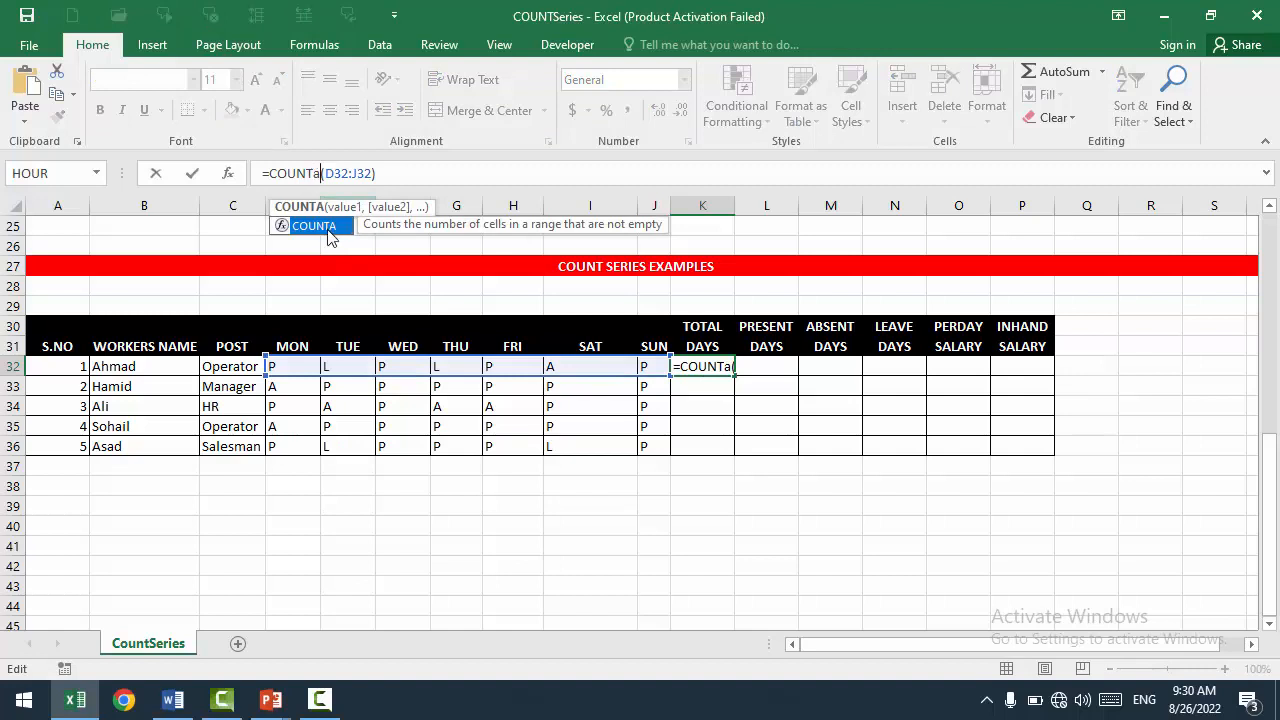
pyautogui.press('BackSpace')
pyautogui.write('A')
pyautogui.click(437, 174)
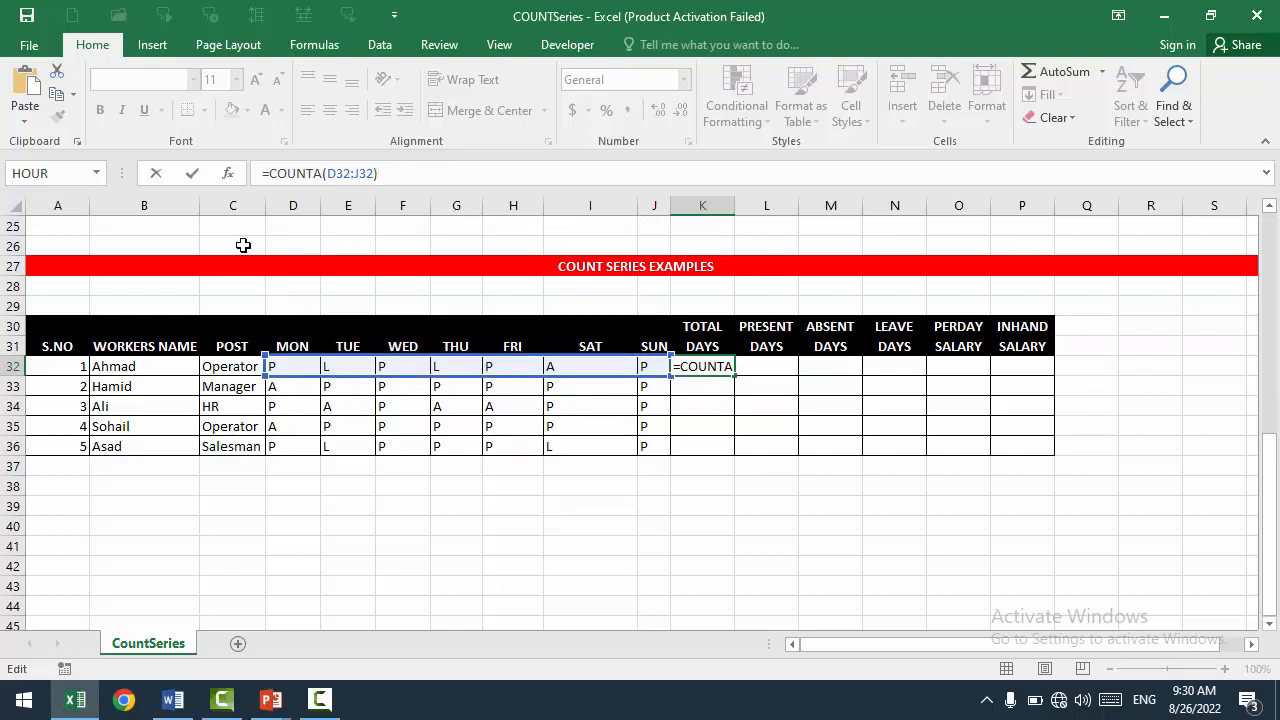
pyautogui.click(191, 173)
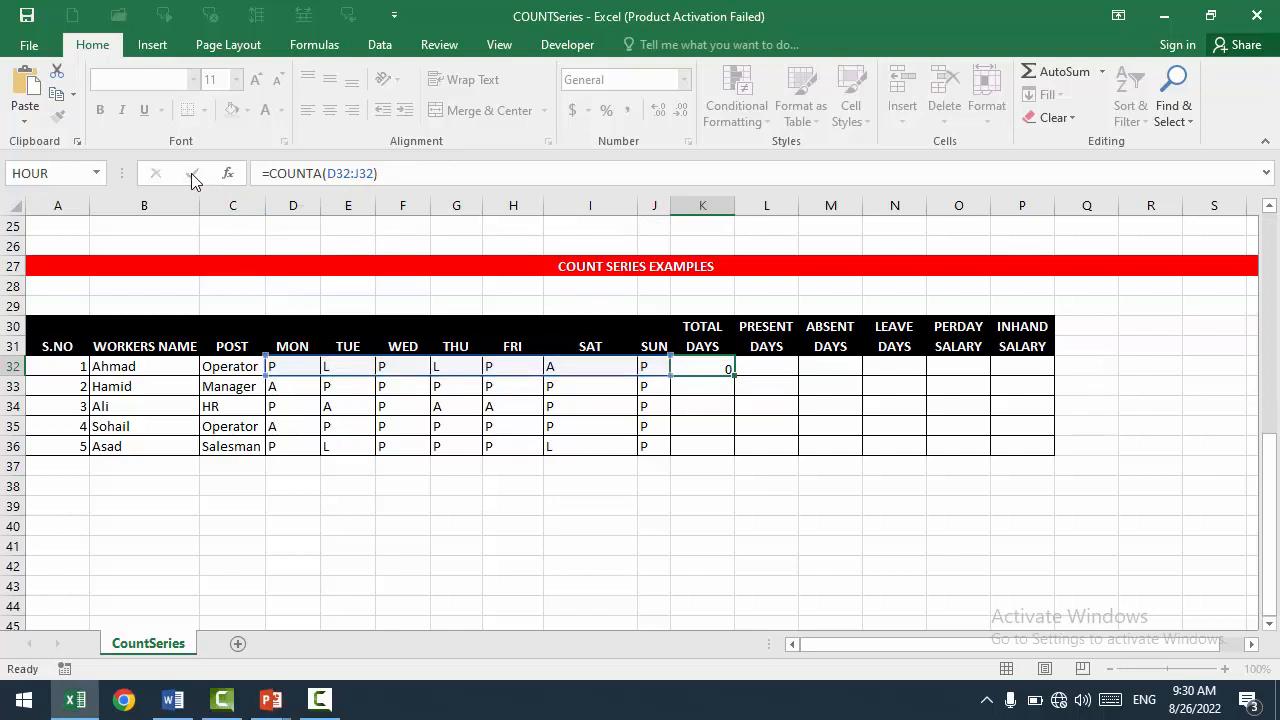
pyautogui.moveTo(733, 380); pyautogui.dragTo(737, 452)
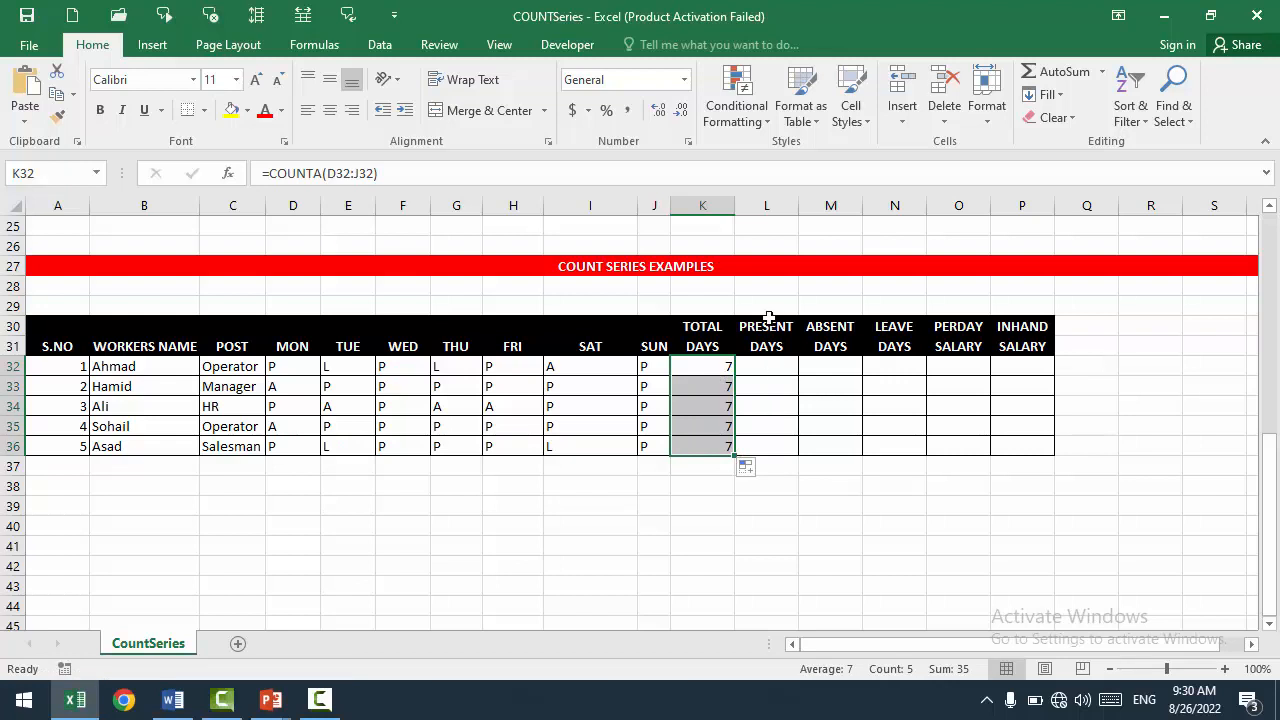
# Enter the formula =COUNTIF(D32:J32,"P") in the first worker's Present Days cell, L32
pyautogui.moveTo(764, 331); pyautogui.dragTo(767, 394)
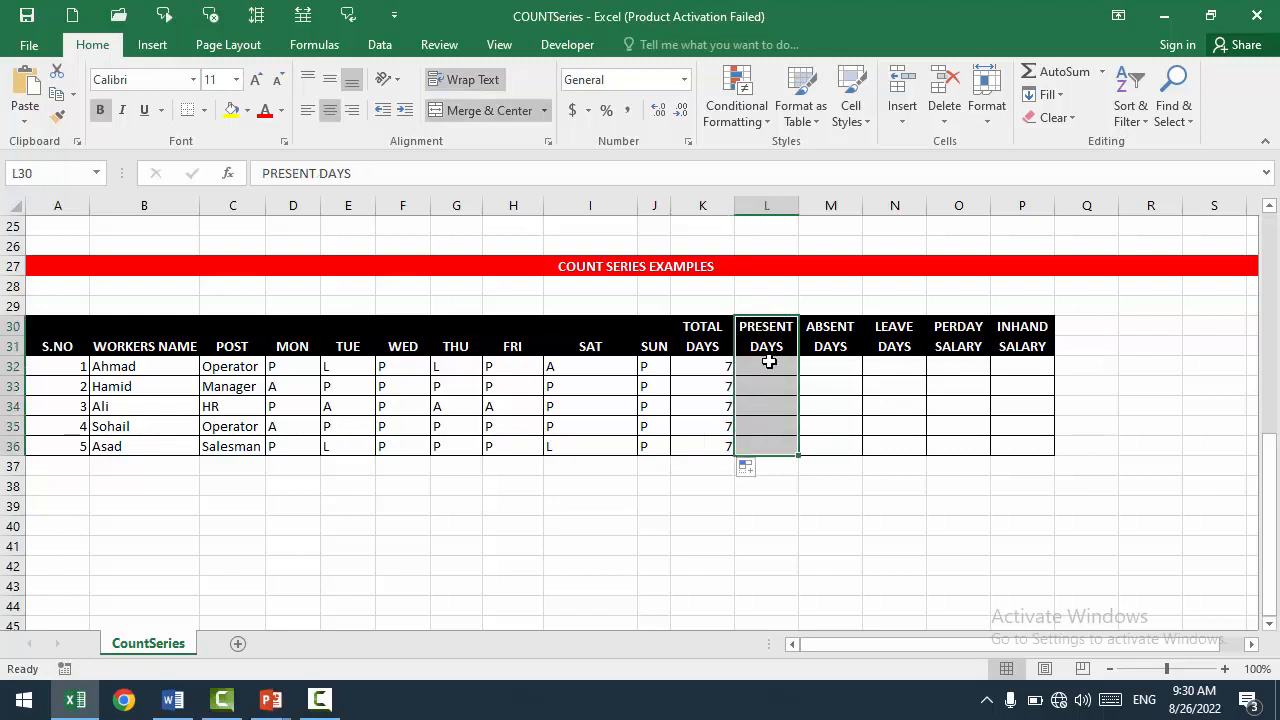
pyautogui.click(766, 360)
pyautogui.moveTo(138, 362); pyautogui.dragTo(694, 366)
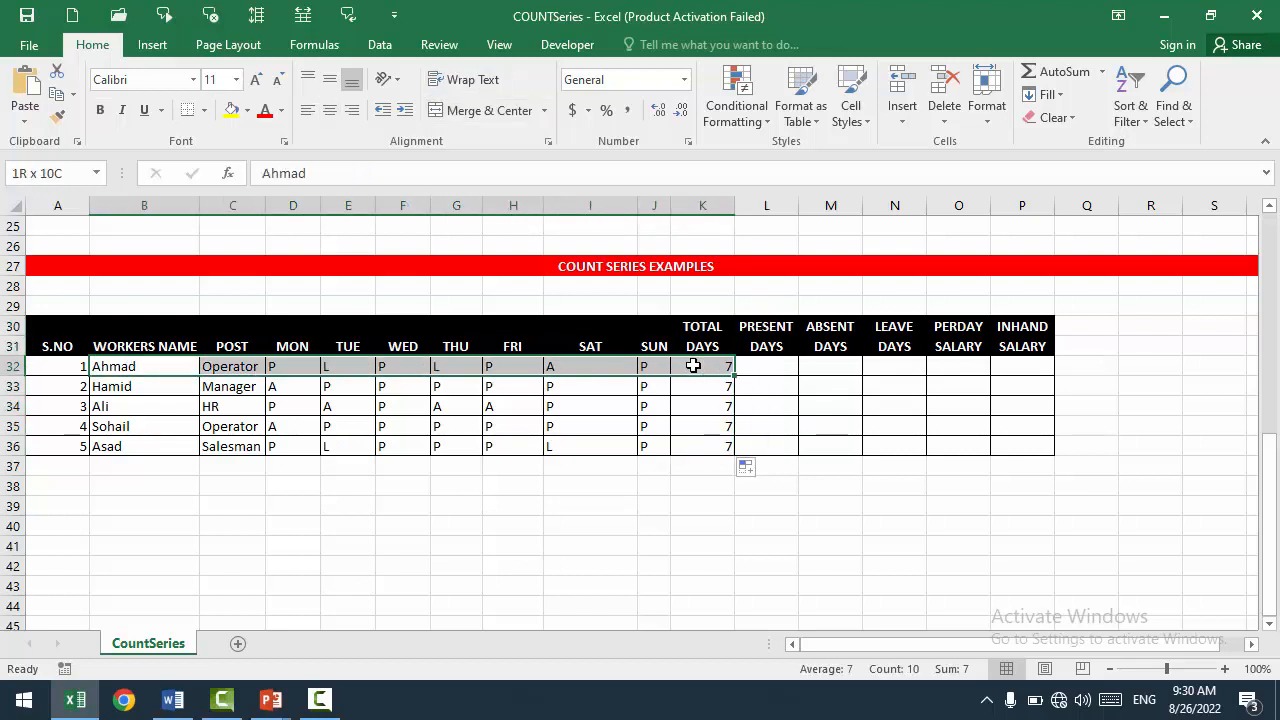
pyautogui.click(808, 366)
pyautogui.click(777, 366)
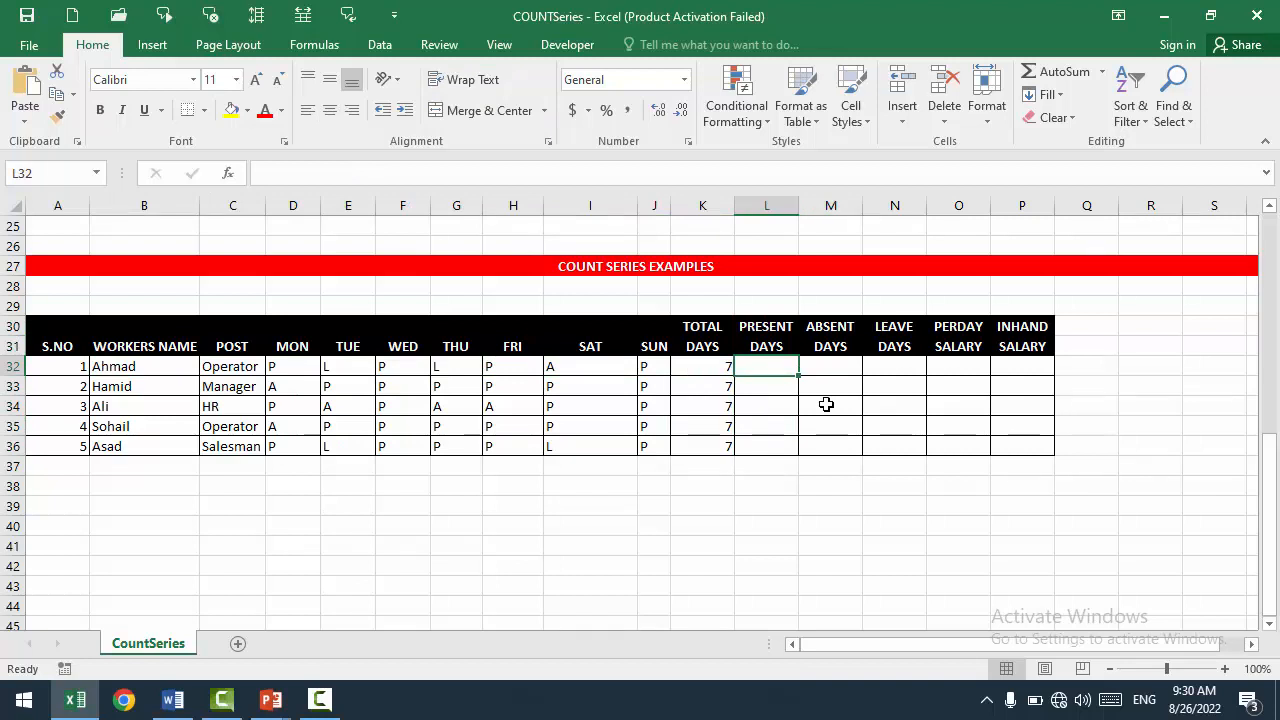
pyautogui.write('=countif')
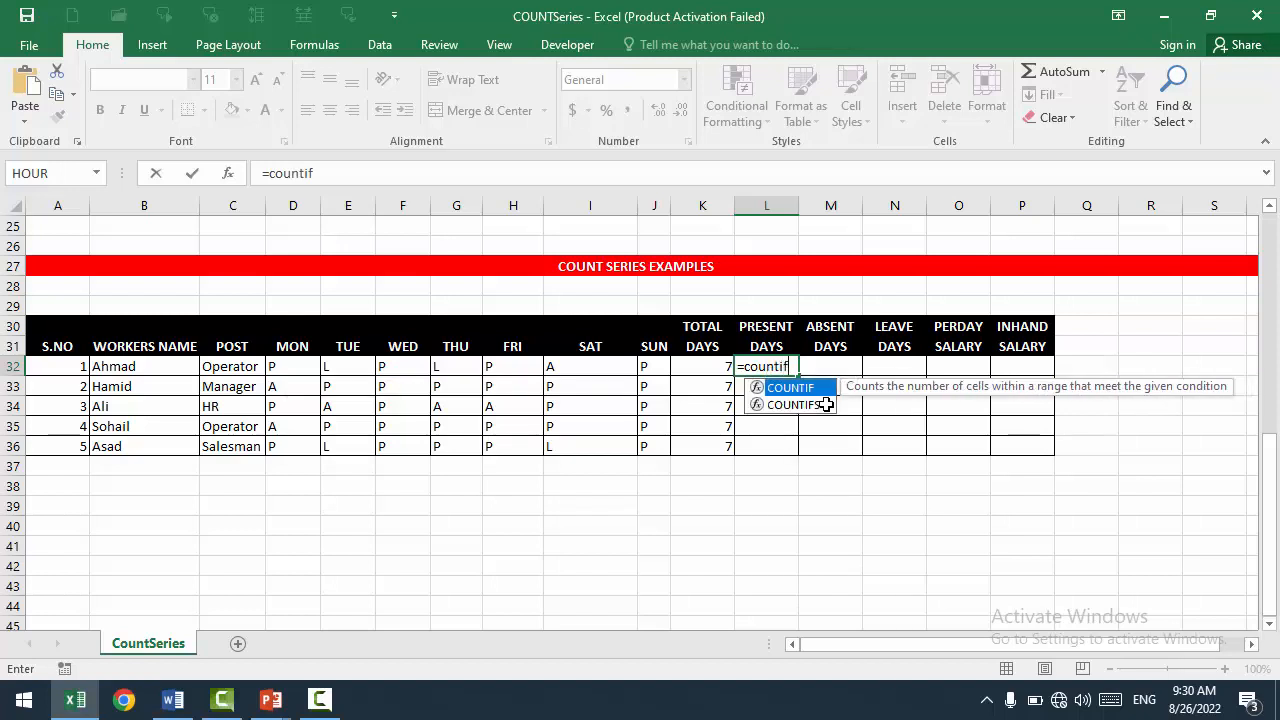
pyautogui.press('Tab')
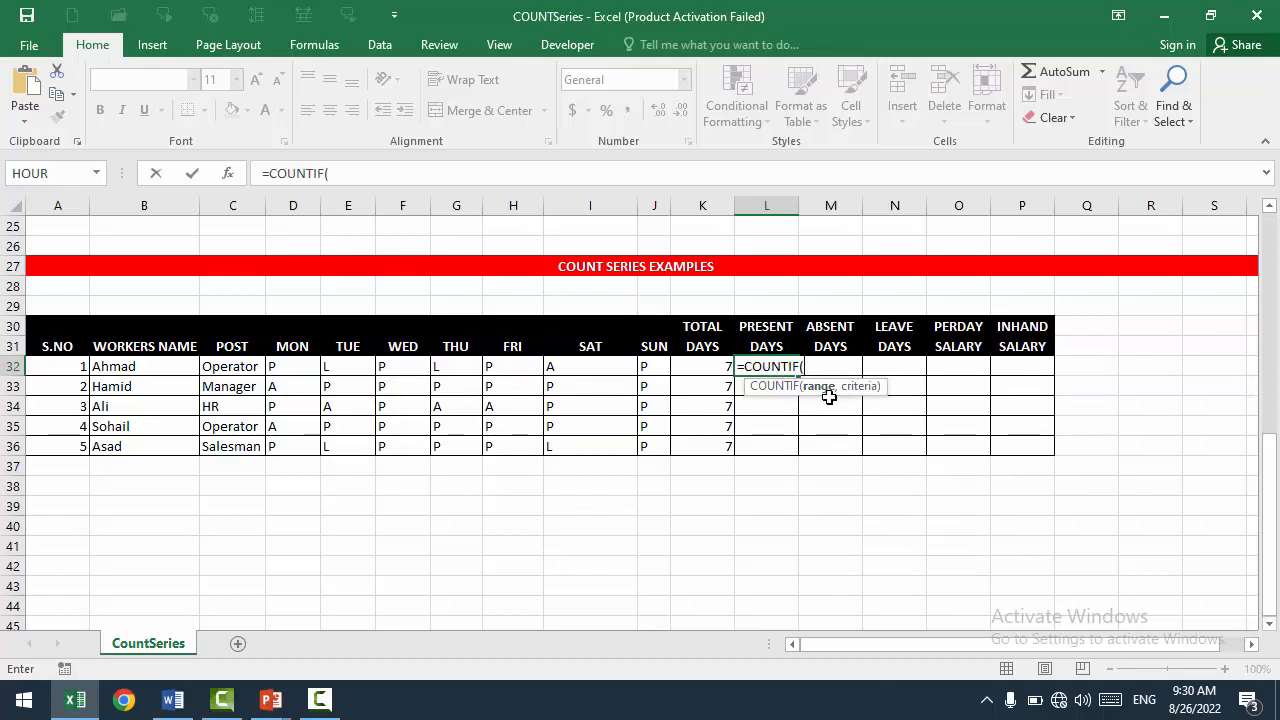
pyautogui.moveTo(285, 369); pyautogui.dragTo(654, 371)
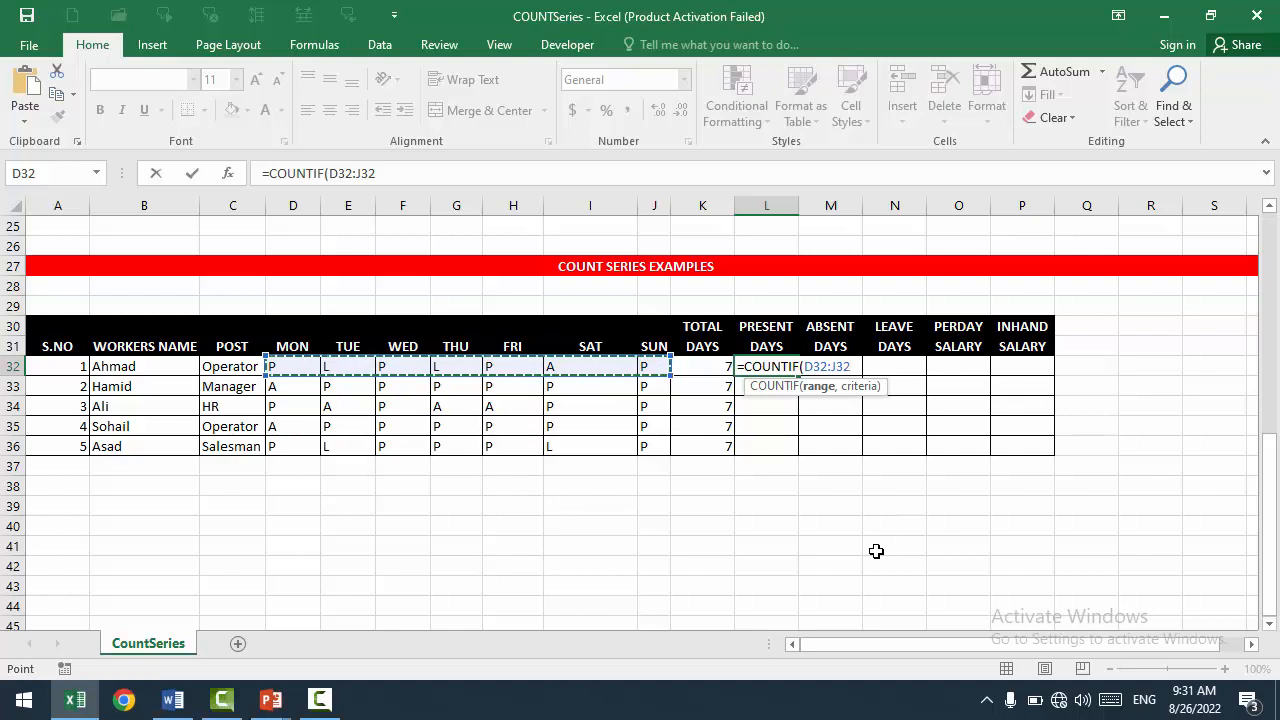
pyautogui.write(',"P')
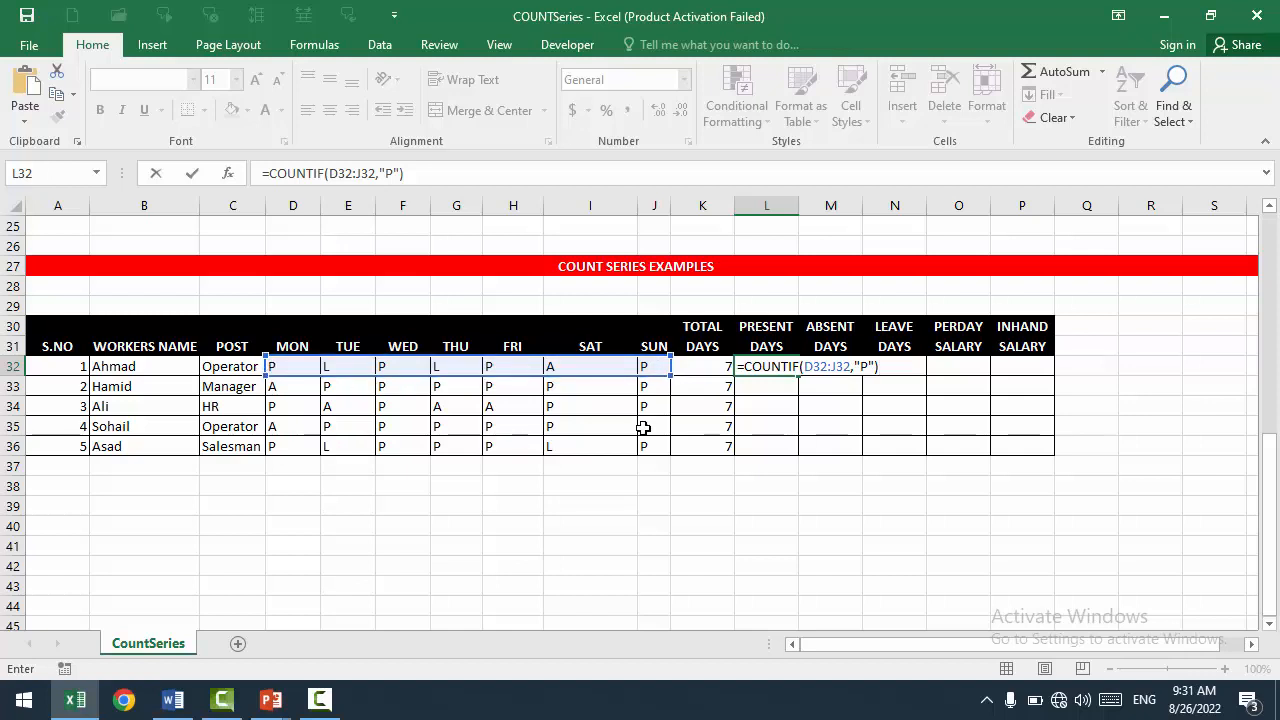
pyautogui.press('Return')
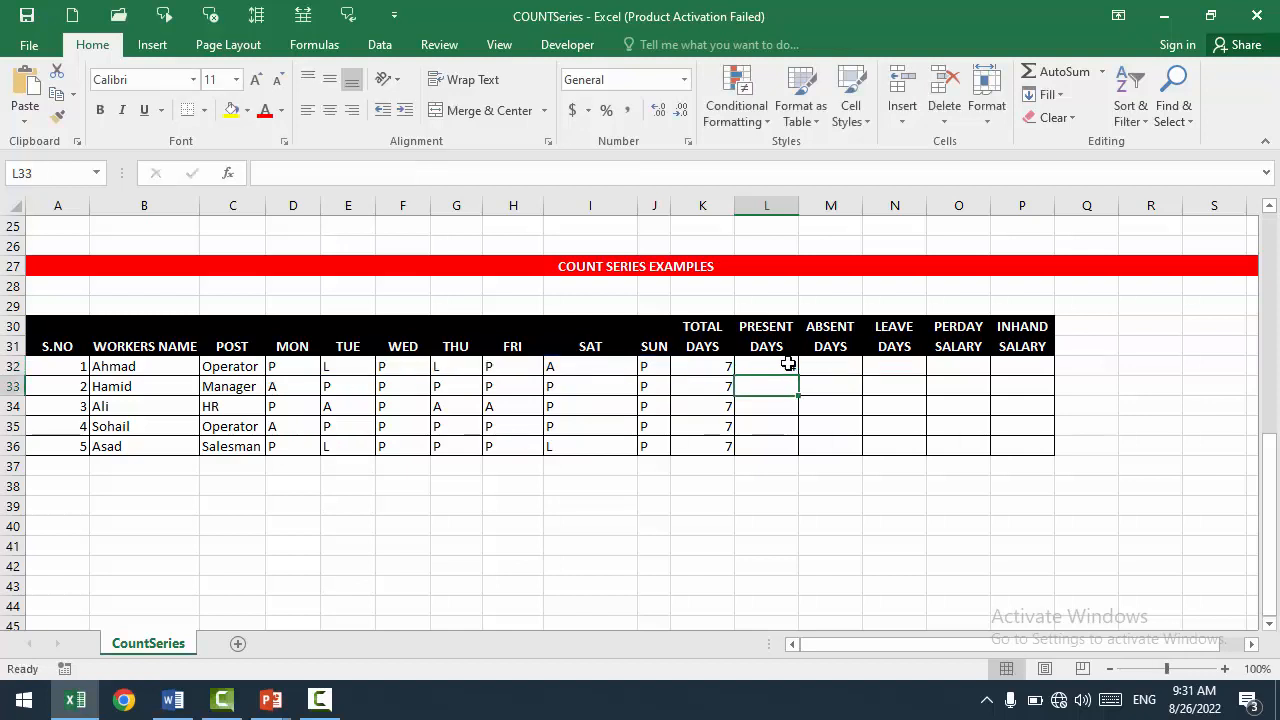
pyautogui.click(785, 364)
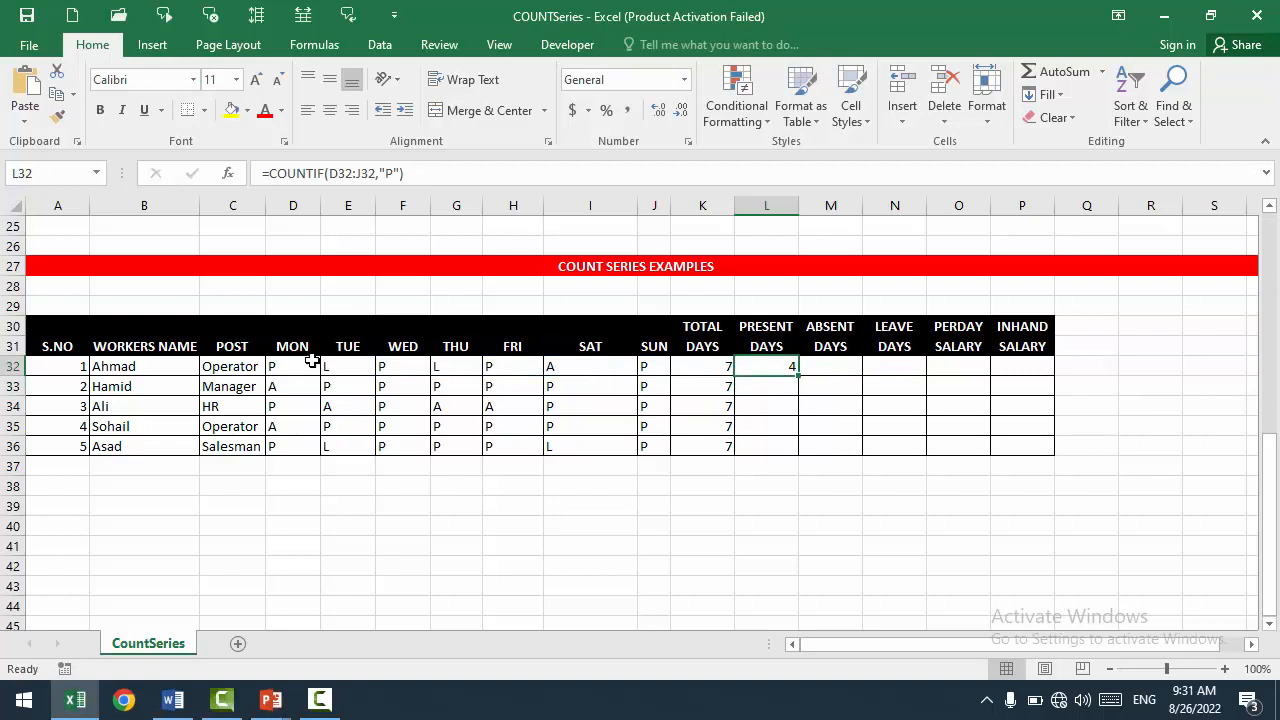
# Format the attendance marks in D32:J36 with red font colour and bold
pyautogui.moveTo(287, 362); pyautogui.dragTo(647, 443)
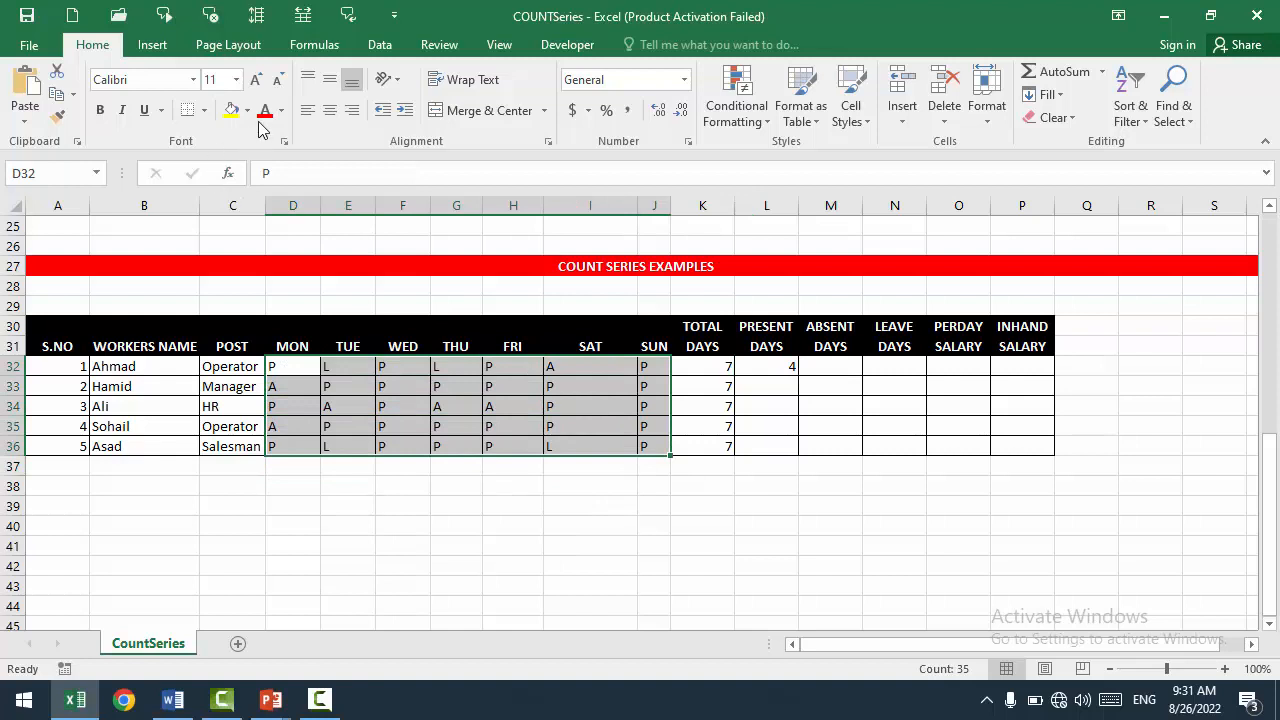
pyautogui.click(99, 110)
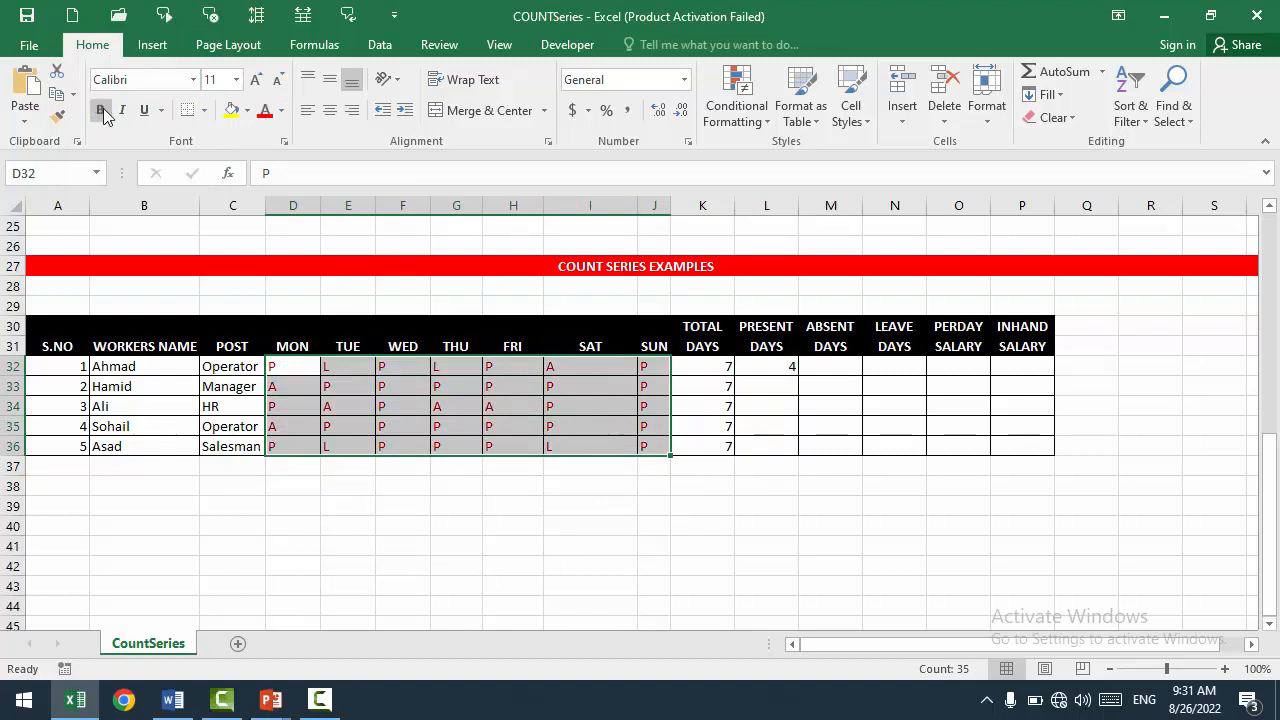
pyautogui.click(566, 391)
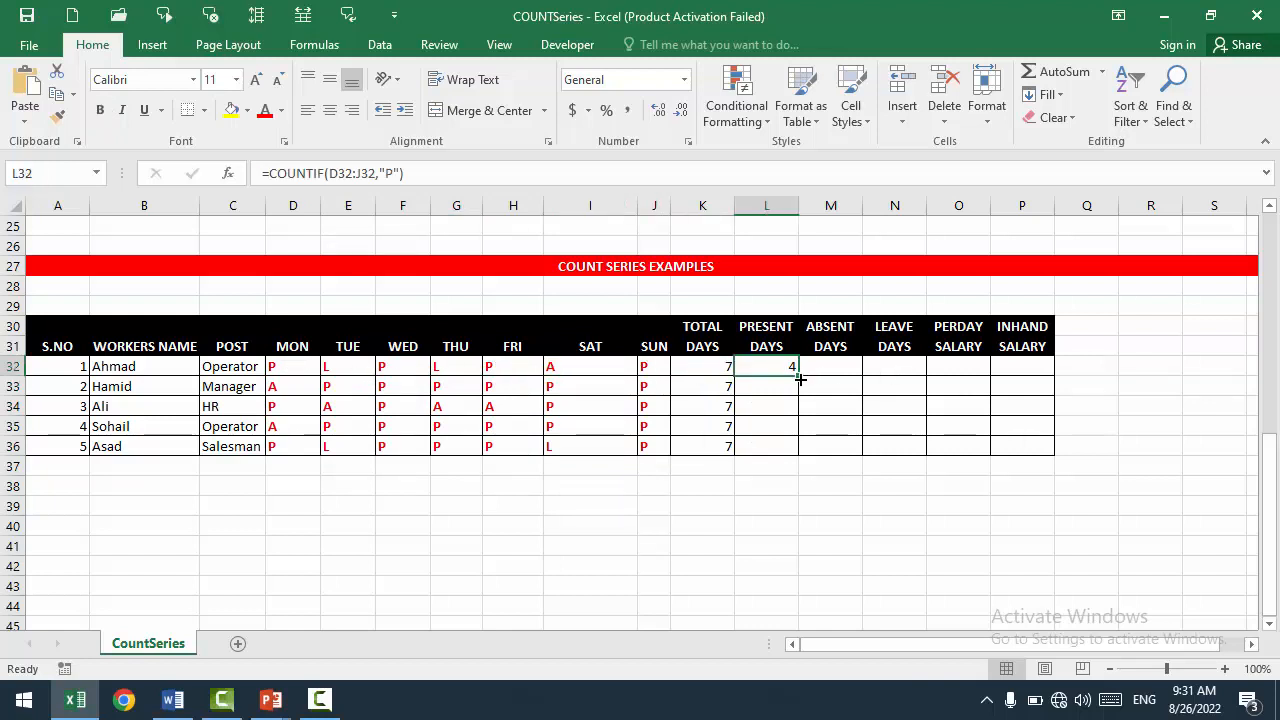
# Fill the Present Days formula from L32 down through L36 for the remaining workers
pyautogui.moveTo(798, 377); pyautogui.dragTo(800, 450)
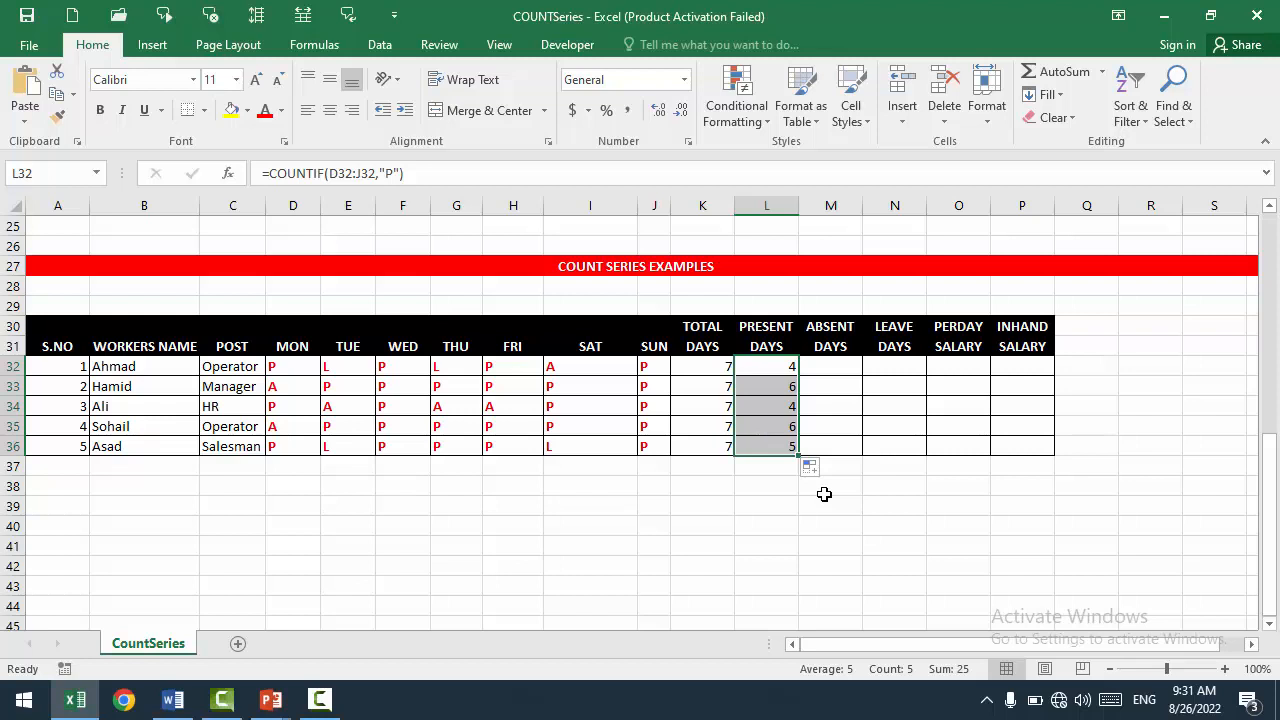
# Enter =COUNTIF(D32:J32,"A") in the first Absent Days cell, M32, and fill it down through M36
pyautogui.click(838, 364)
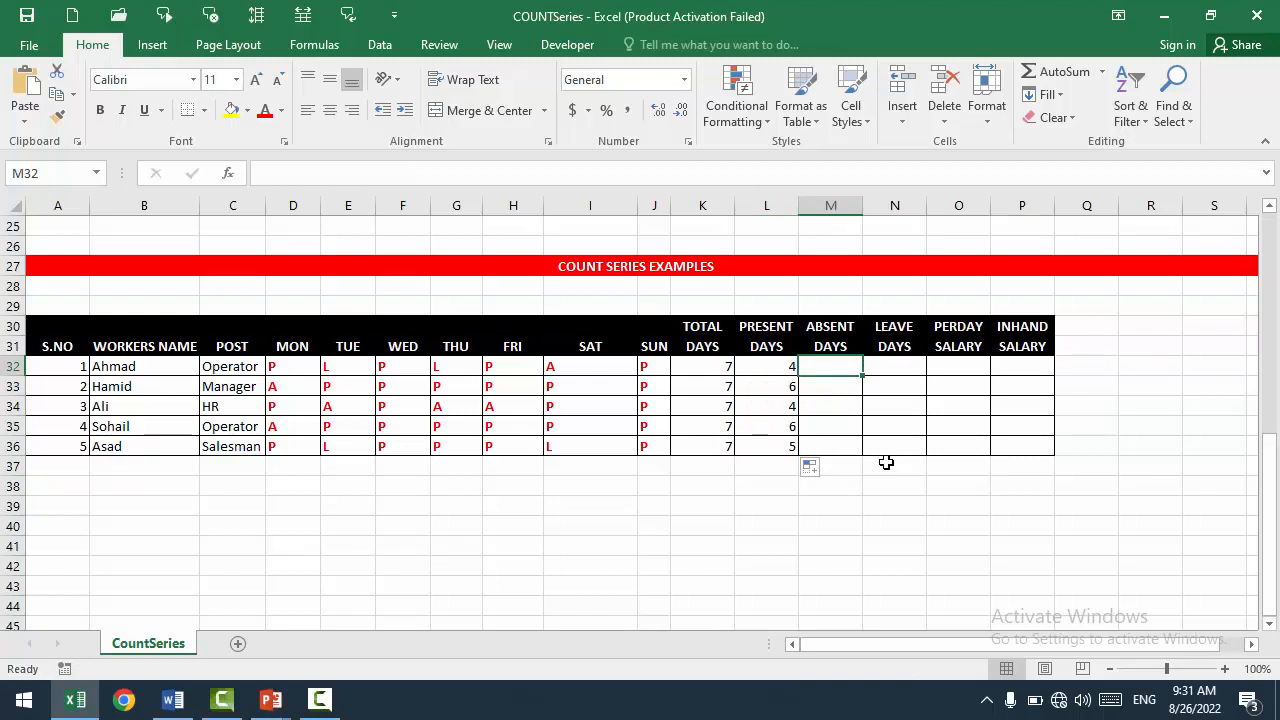
pyautogui.write('=countif')
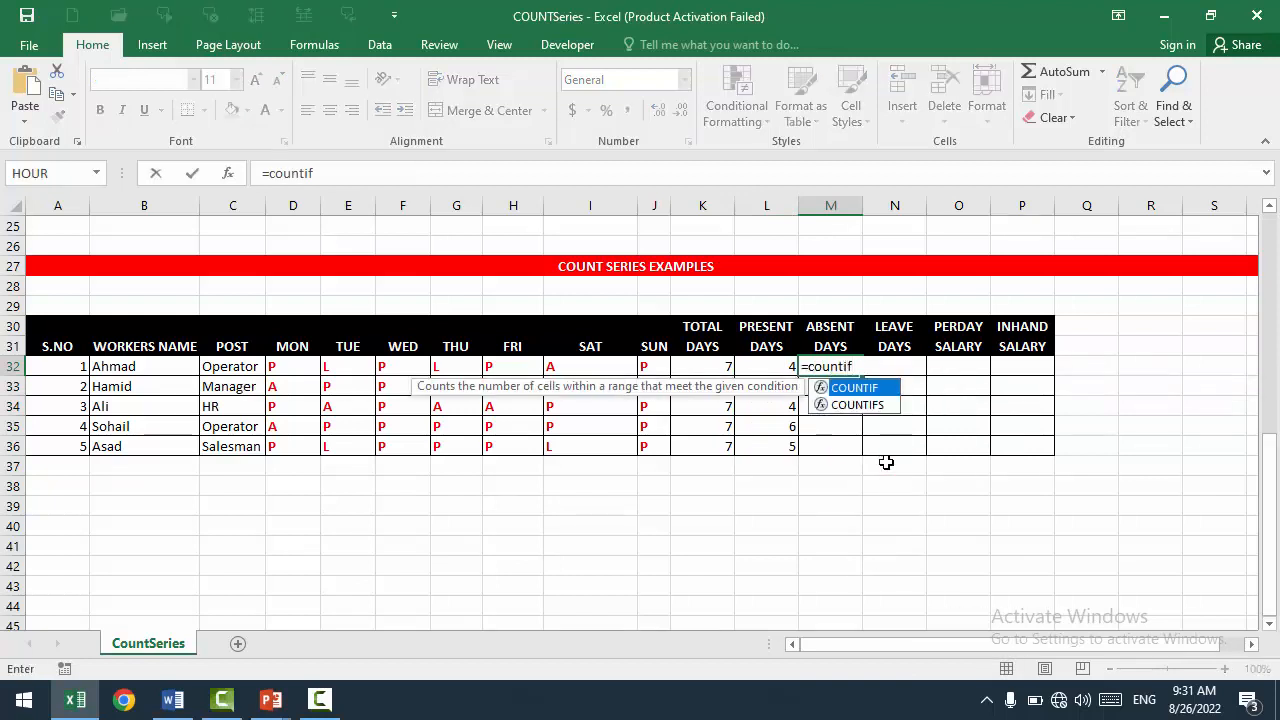
pyautogui.press('Tab')
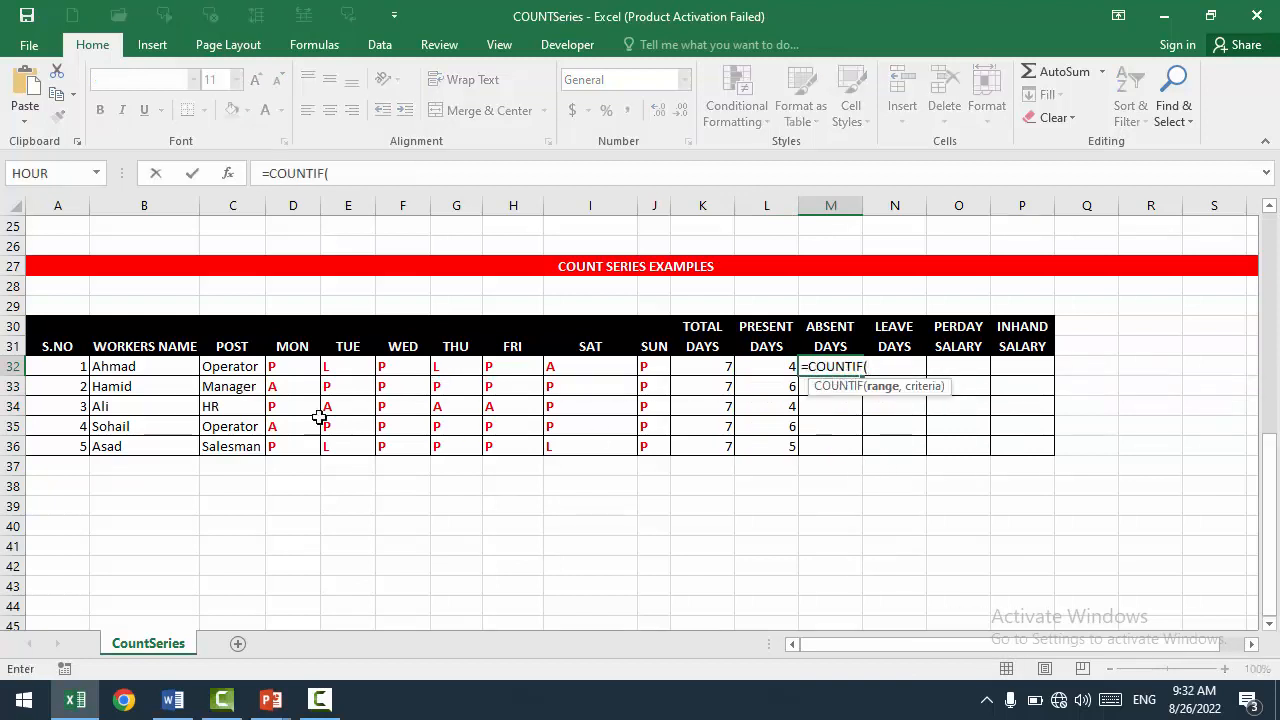
pyautogui.click(271, 366)
pyautogui.moveTo(271, 366); pyautogui.dragTo(649, 367)
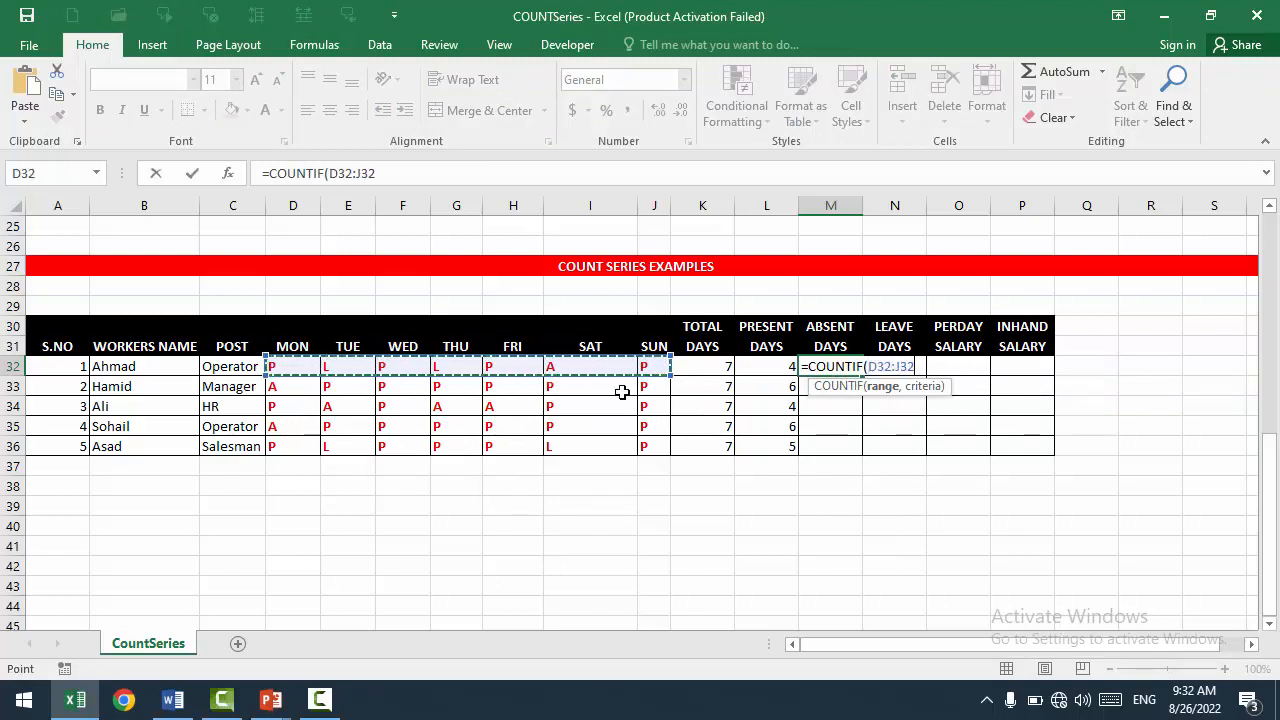
pyautogui.write(',"')
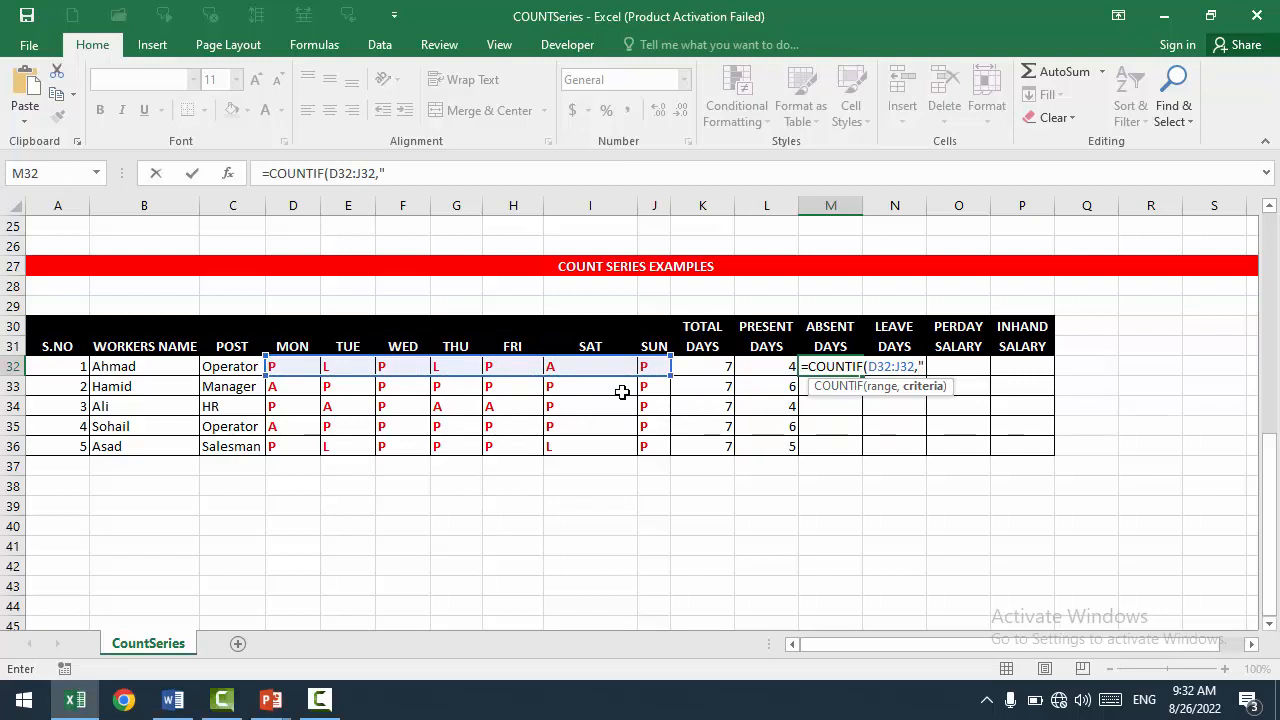
pyautogui.write('A")')
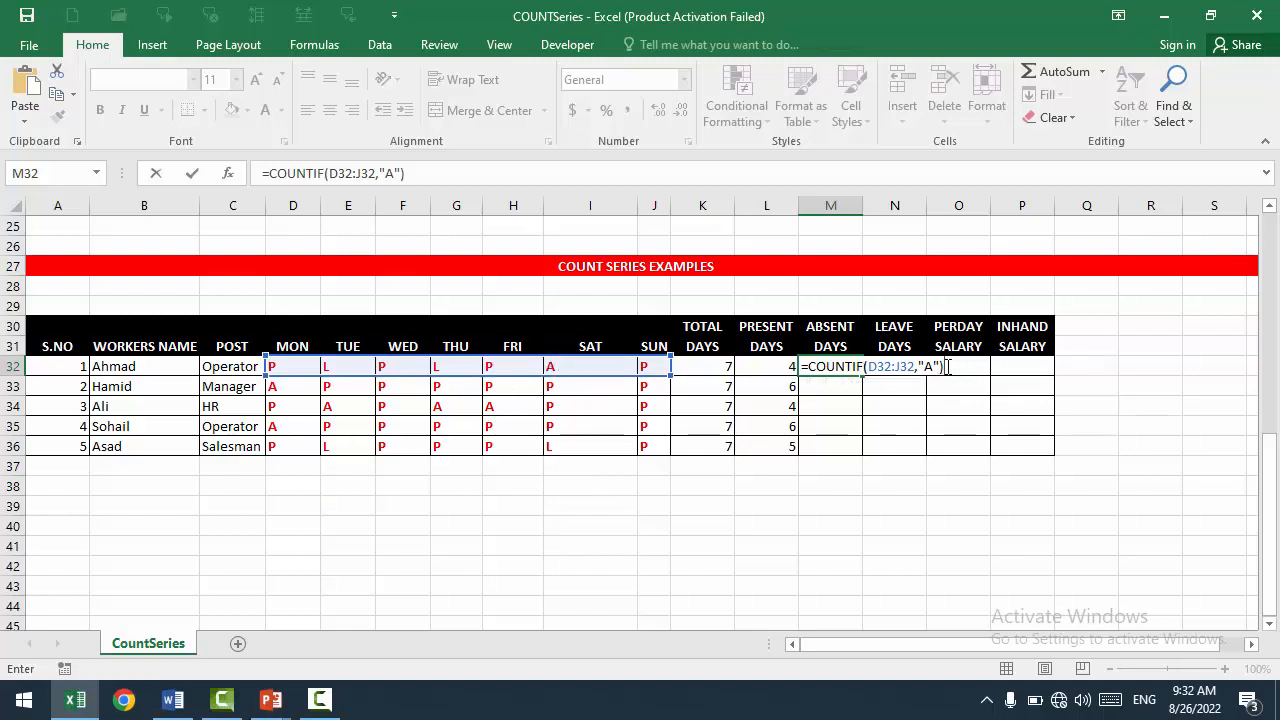
pyautogui.click(192, 173)
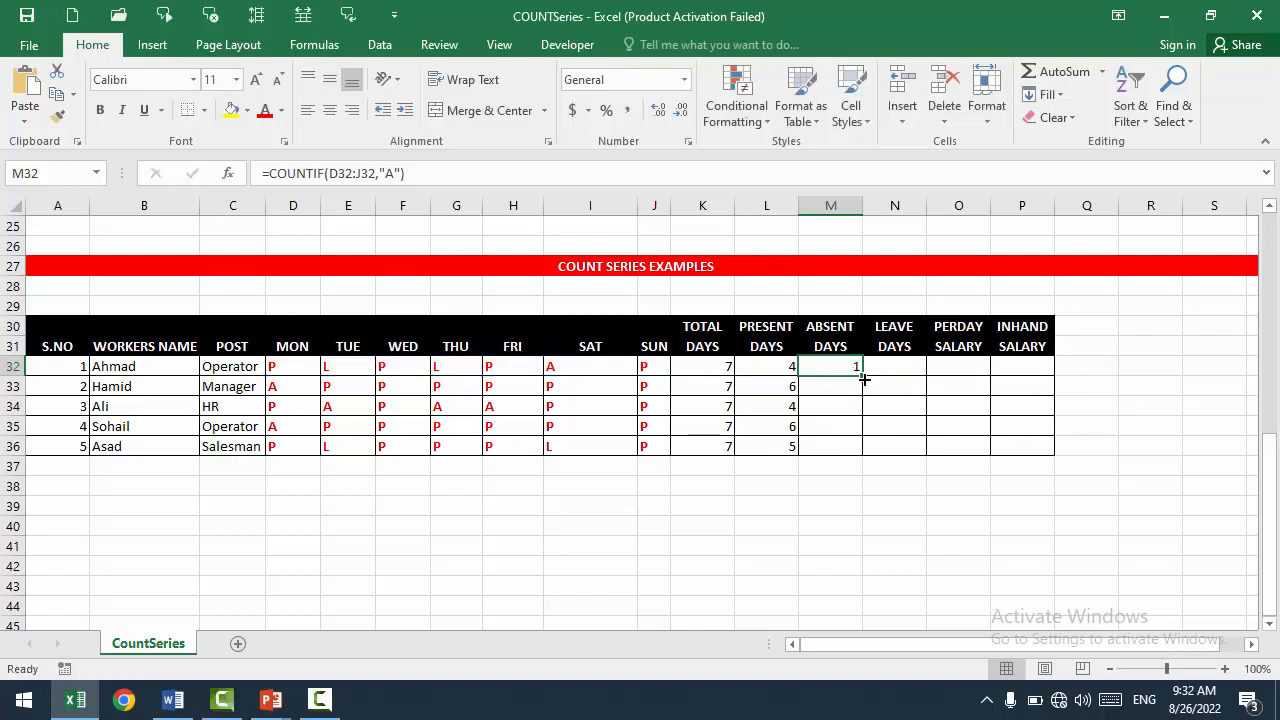
pyautogui.moveTo(861, 376); pyautogui.dragTo(866, 452)
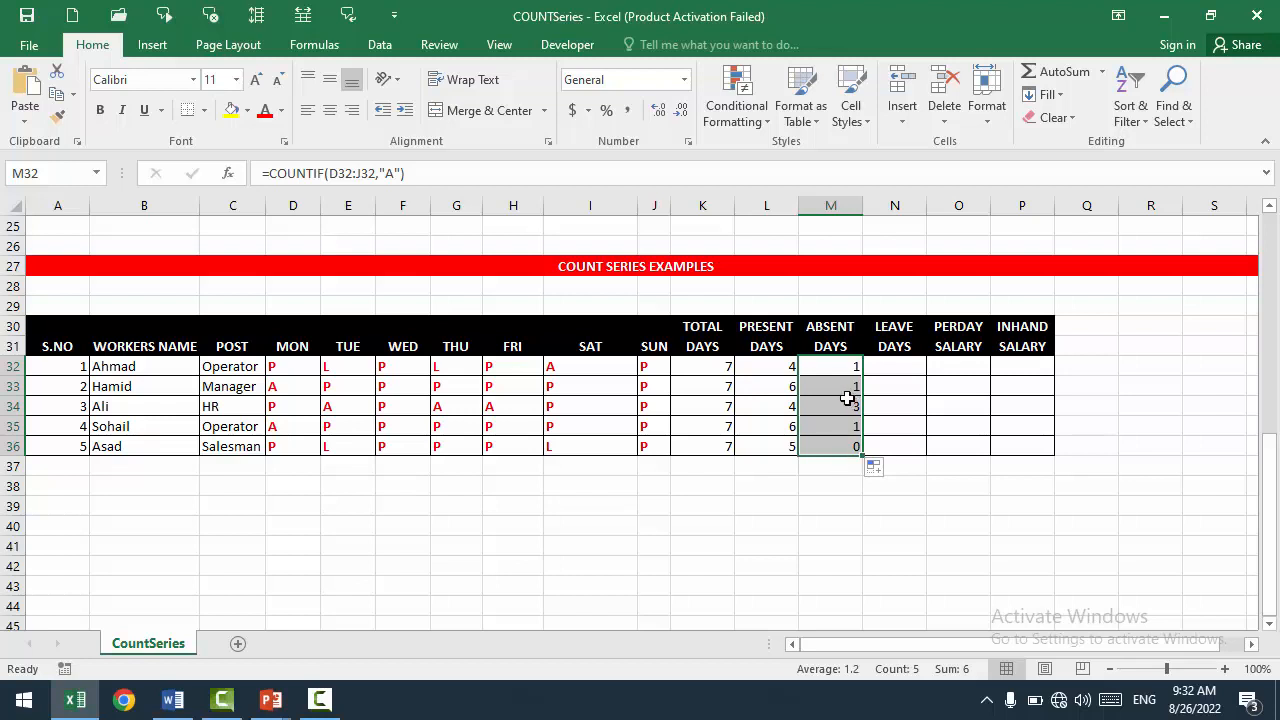
pyautogui.click(822, 423)
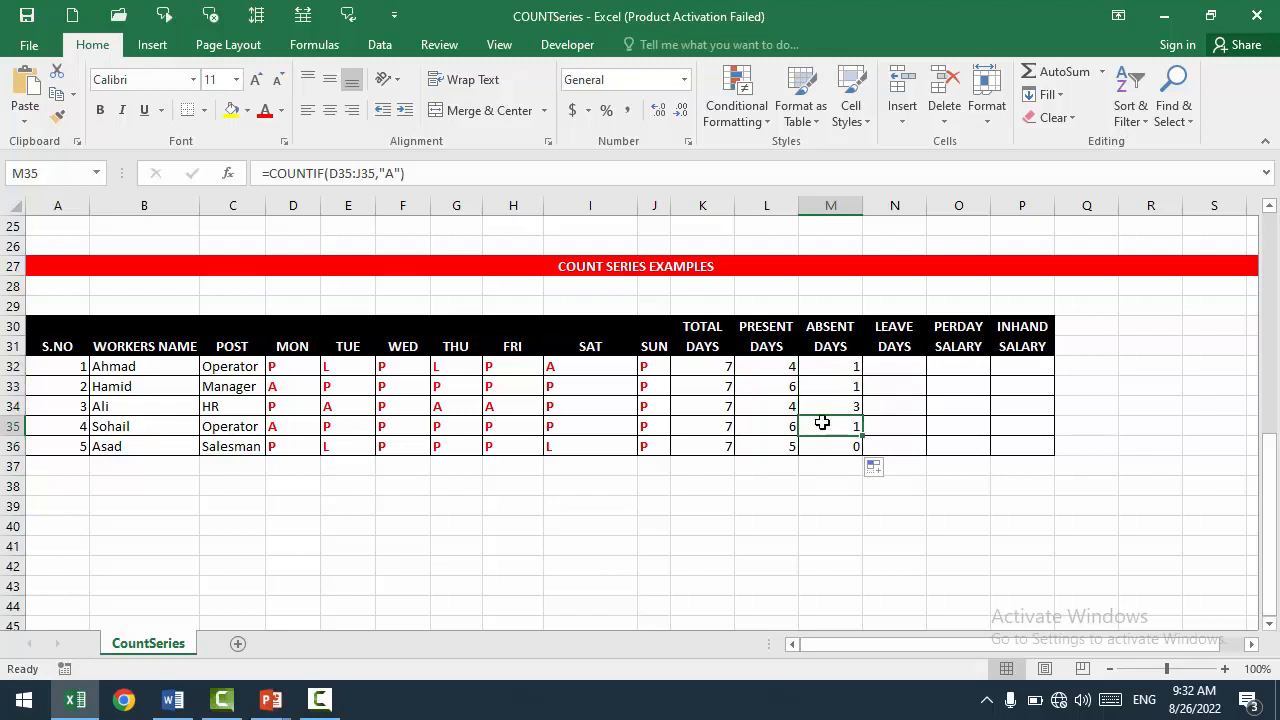
# Enter the formula =COUNTIF(D32:J32,"L") in the first worker's Leave Days cell, N32
pyautogui.click(899, 367)
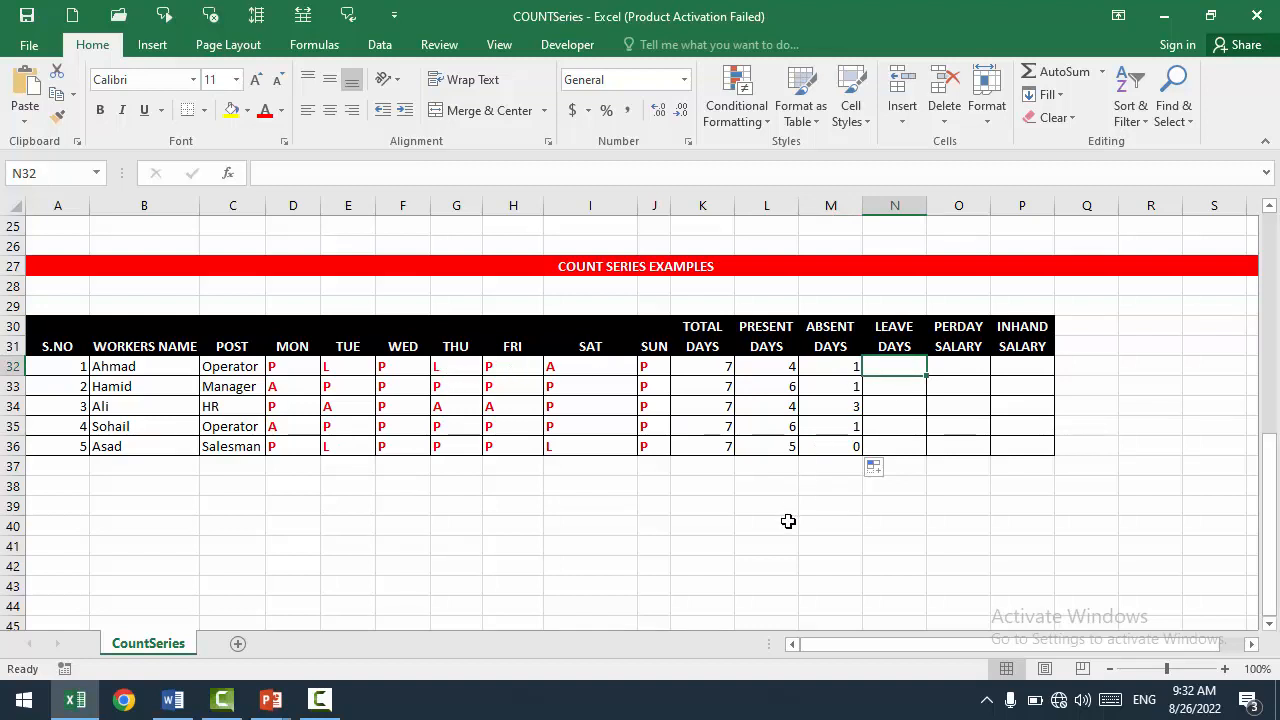
pyautogui.write('=')
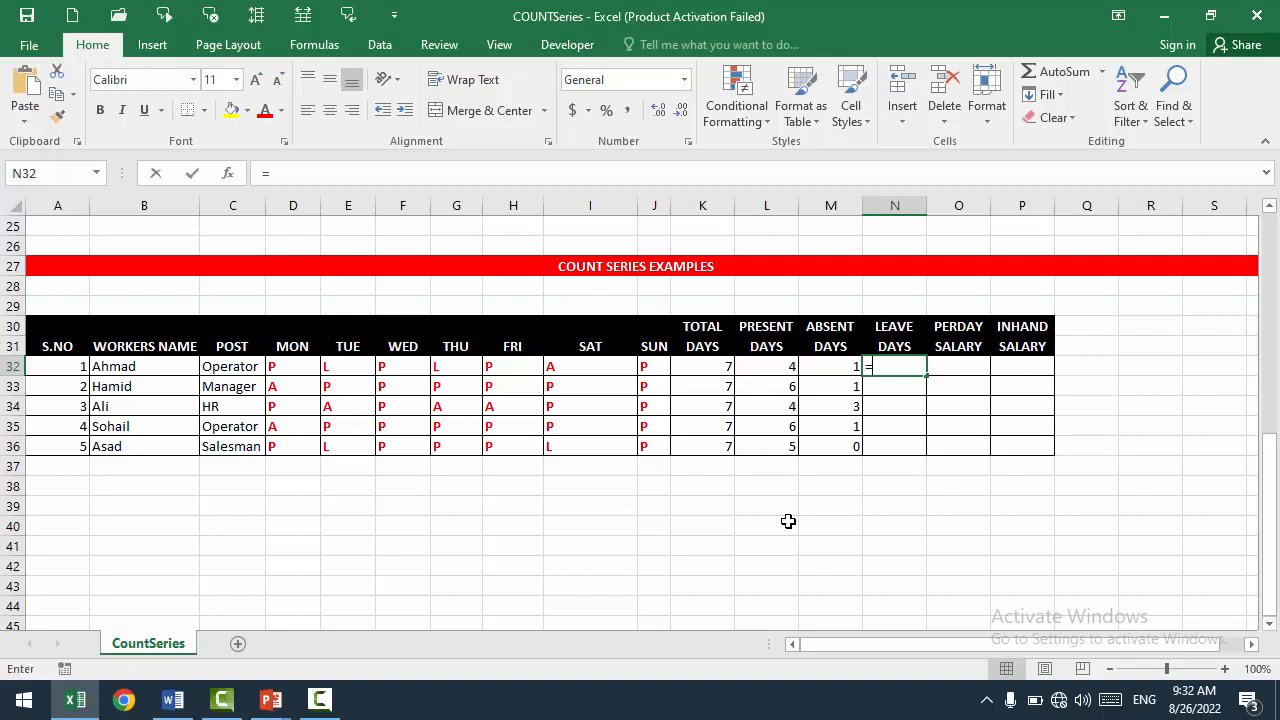
pyautogui.write('countif')
pyautogui.press('Tab')
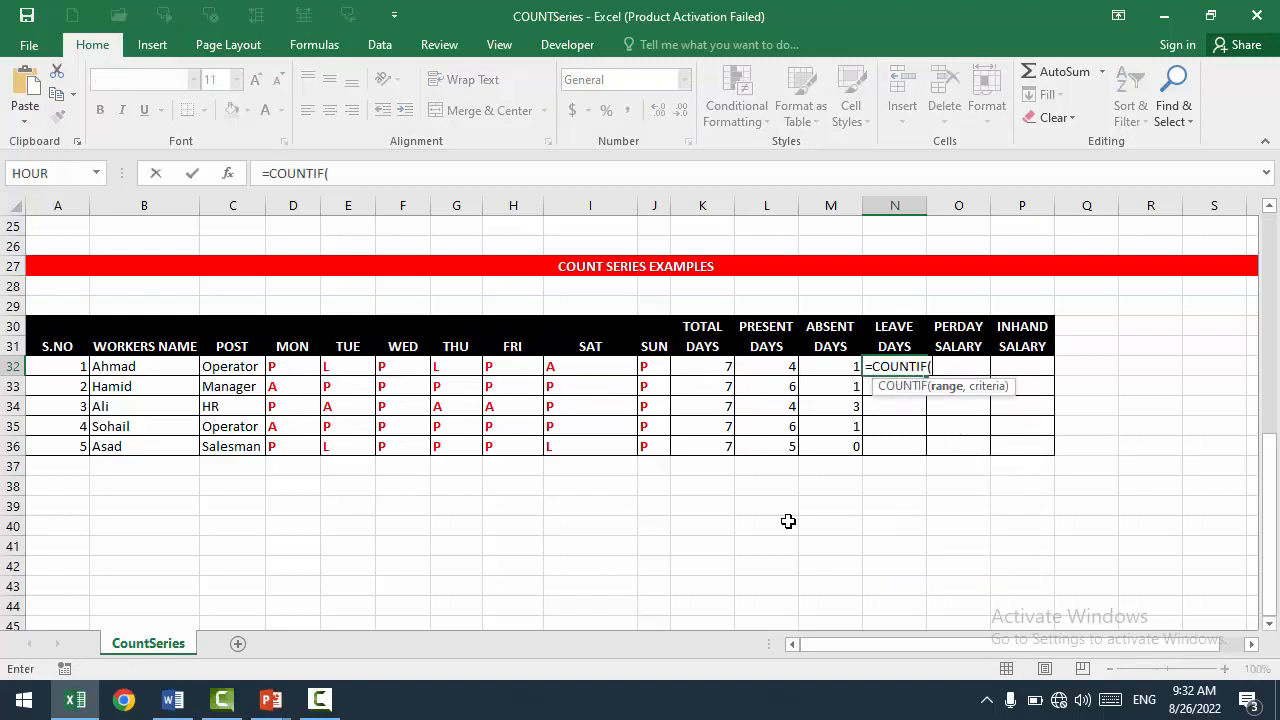
pyautogui.moveTo(289, 366); pyautogui.dragTo(649, 364)
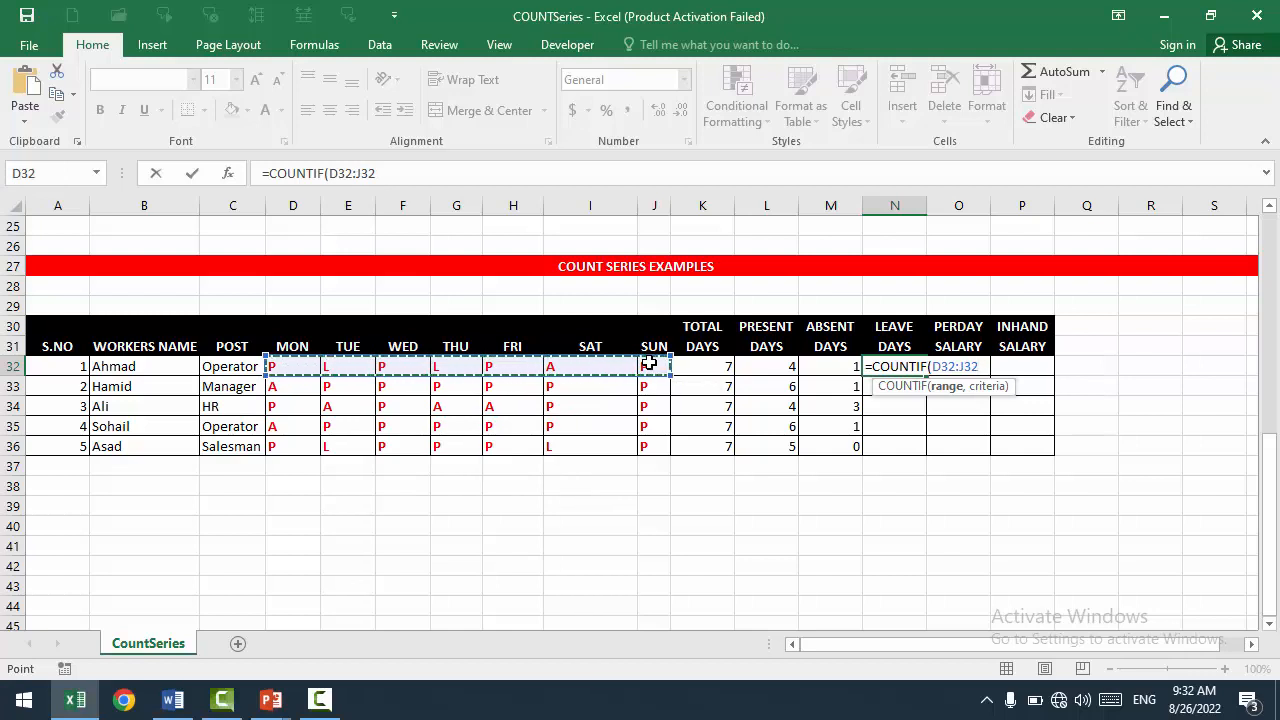
pyautogui.write(',"L')
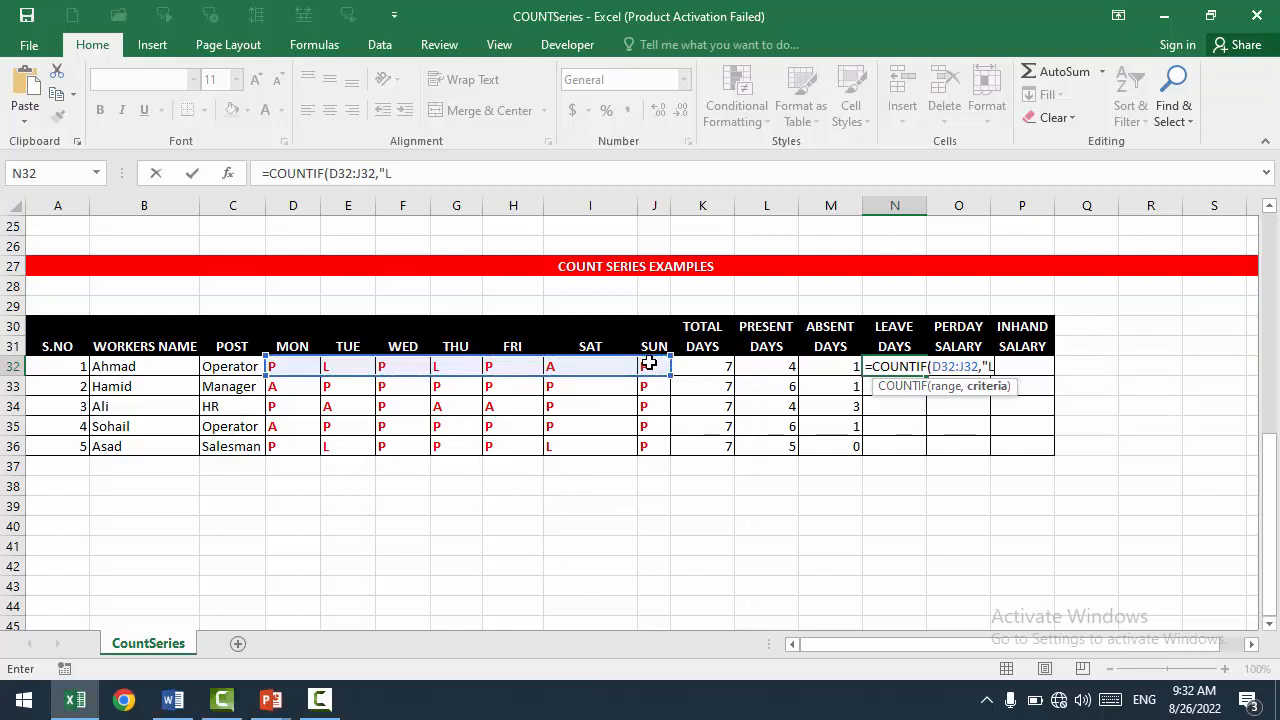
pyautogui.write('")')
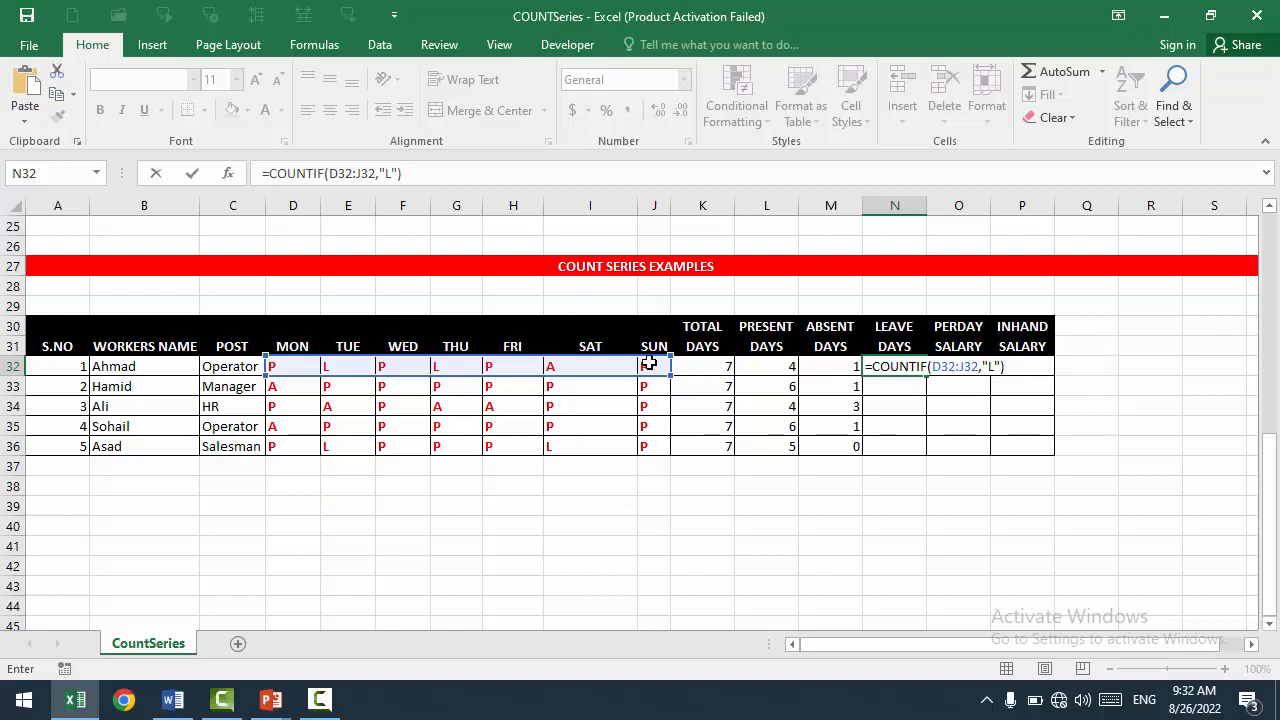
pyautogui.press('Return')
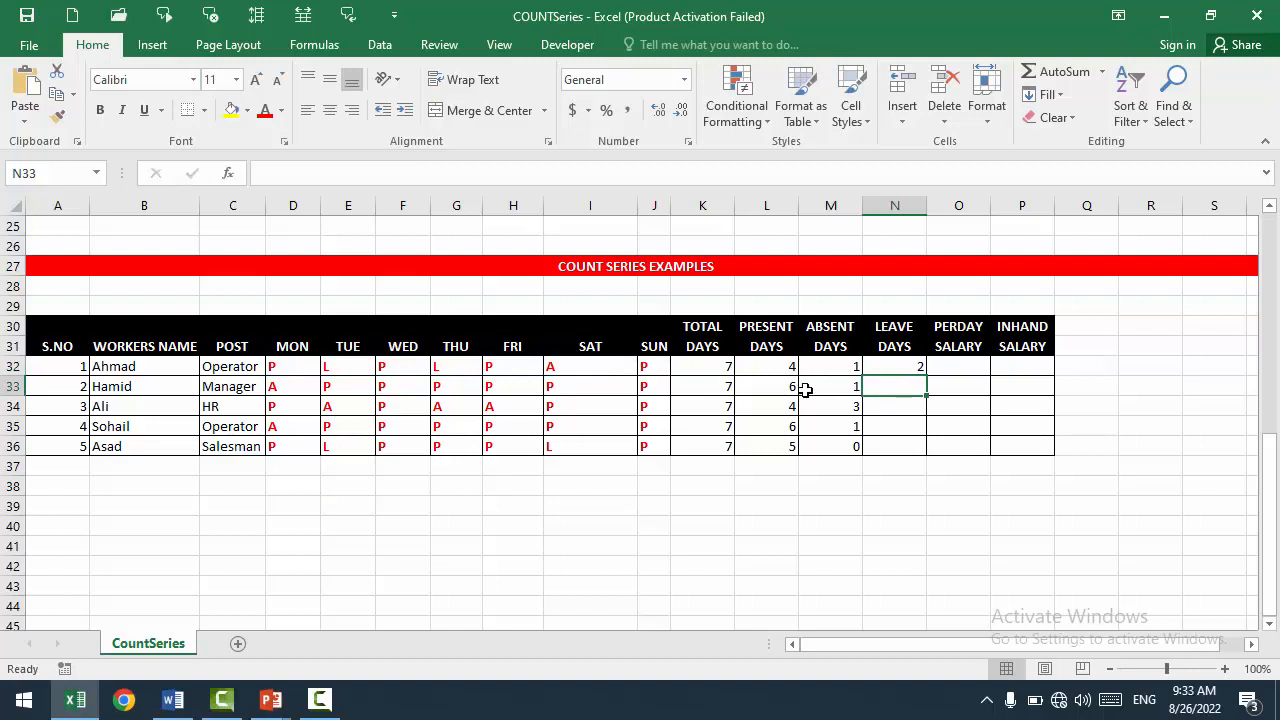
# Check the first worker's L marks, fill the Leave Days formula down through N36 and review each worker's count
pyautogui.click(904, 368)
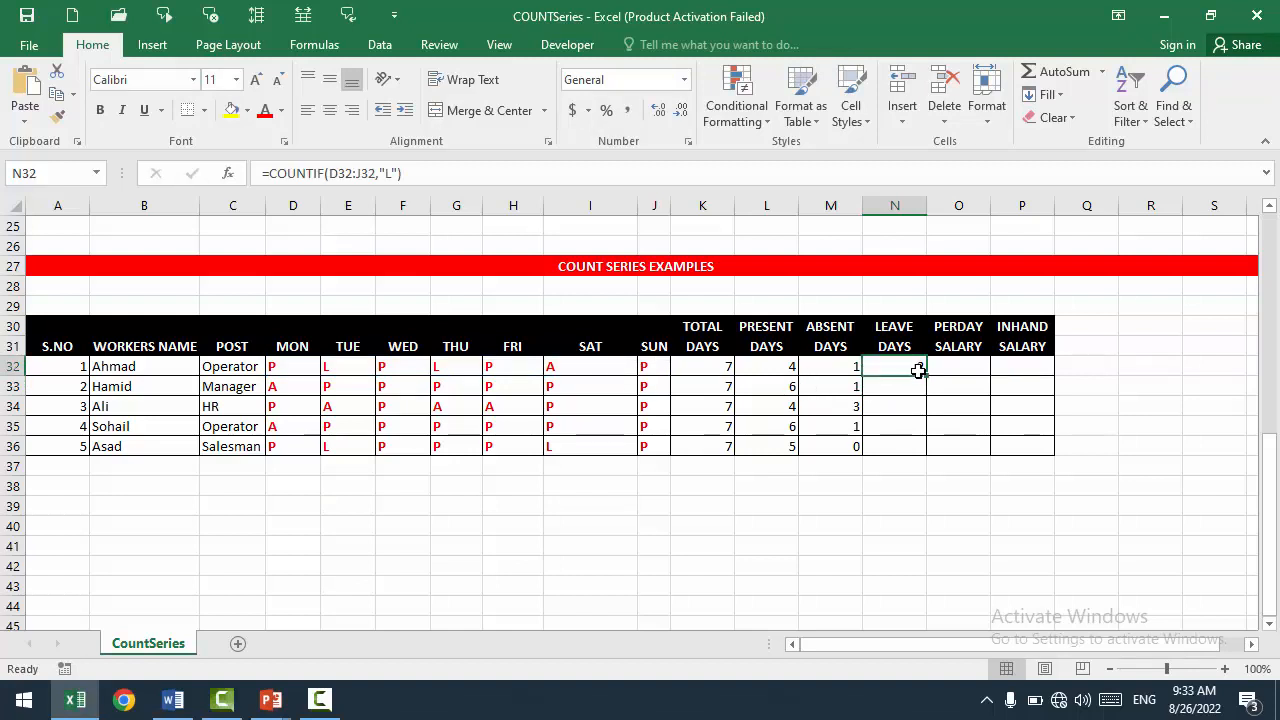
pyautogui.click(449, 368)
pyautogui.click(349, 368)
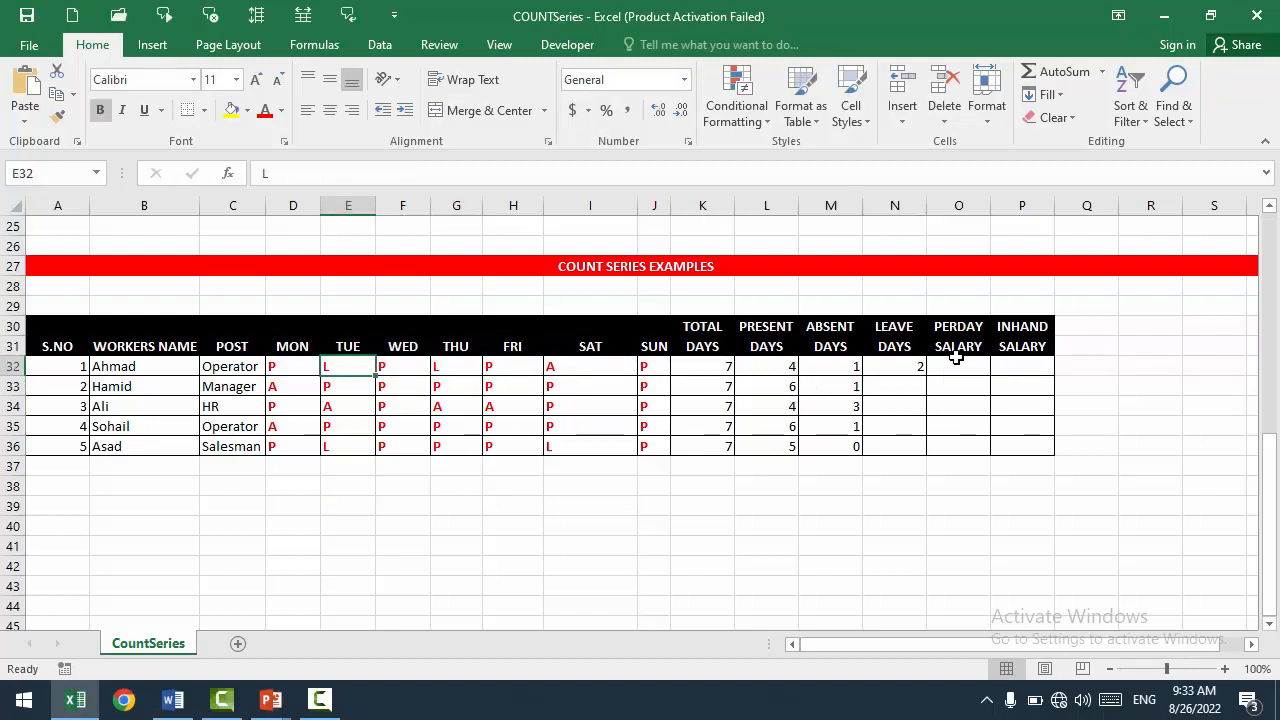
pyautogui.click(902, 370)
pyautogui.moveTo(926, 376); pyautogui.dragTo(933, 456)
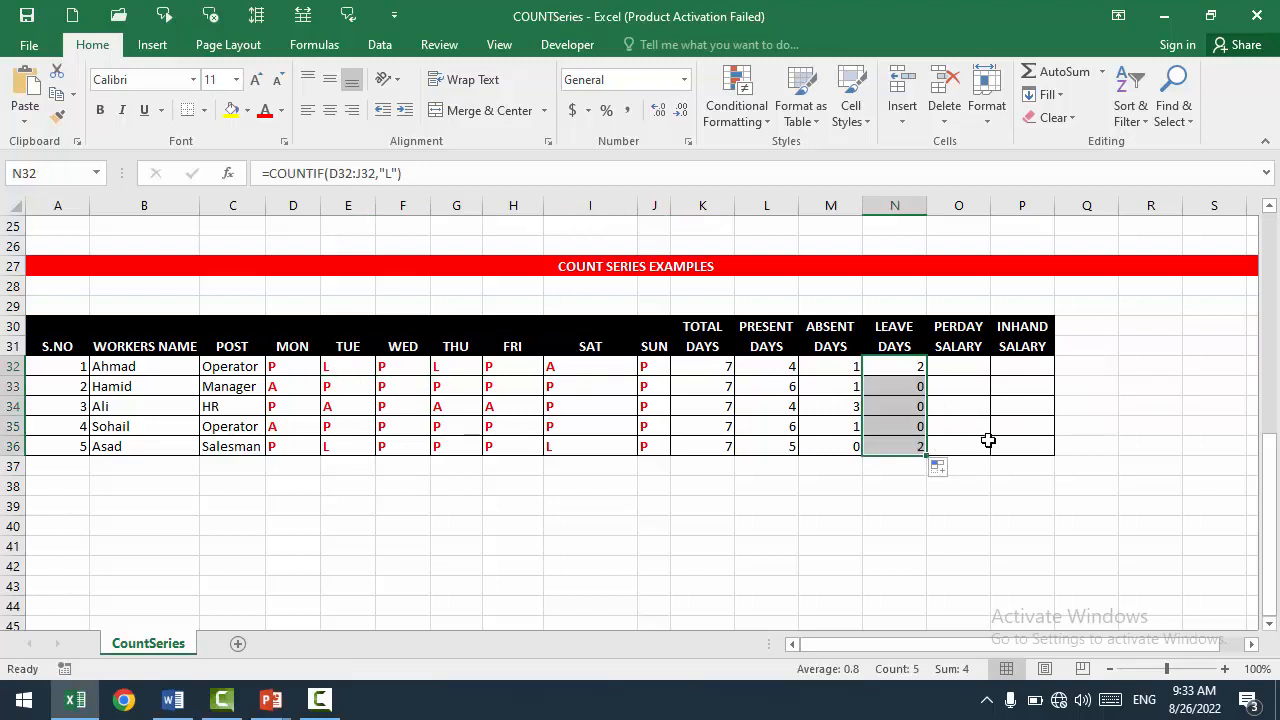
pyautogui.click(903, 386)
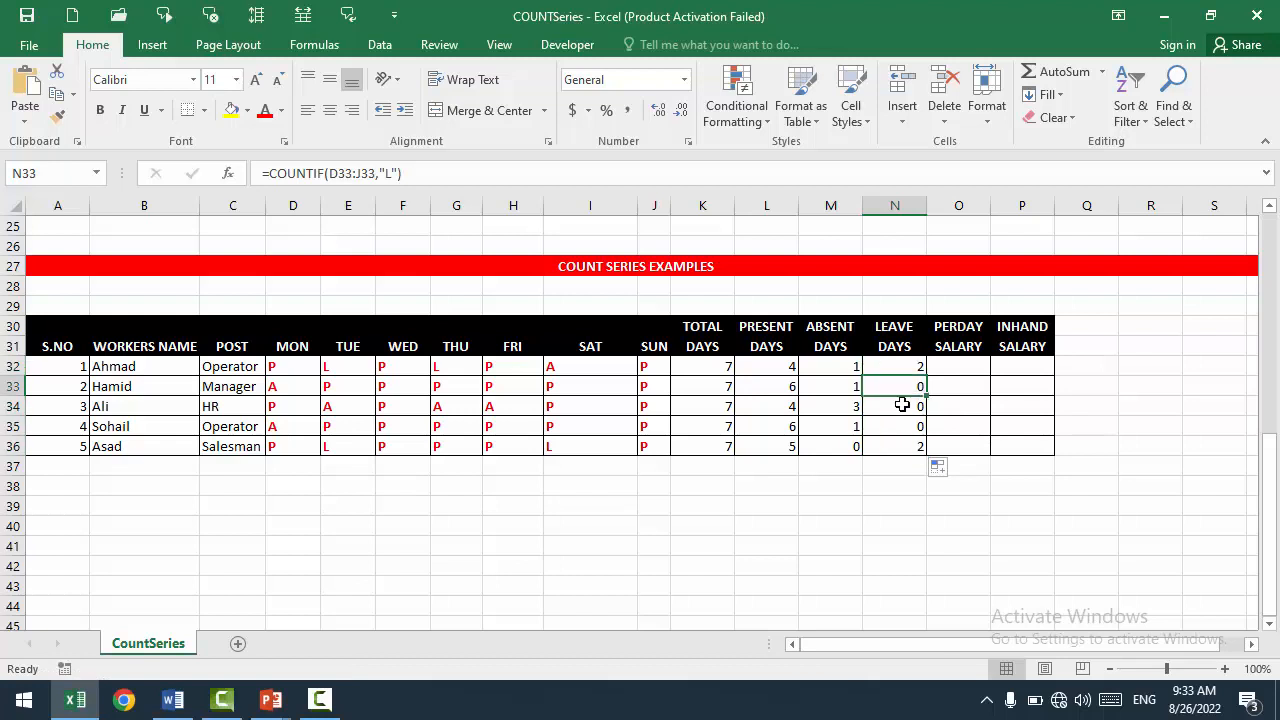
pyautogui.click(903, 405)
pyautogui.click(902, 425)
pyautogui.click(905, 446)
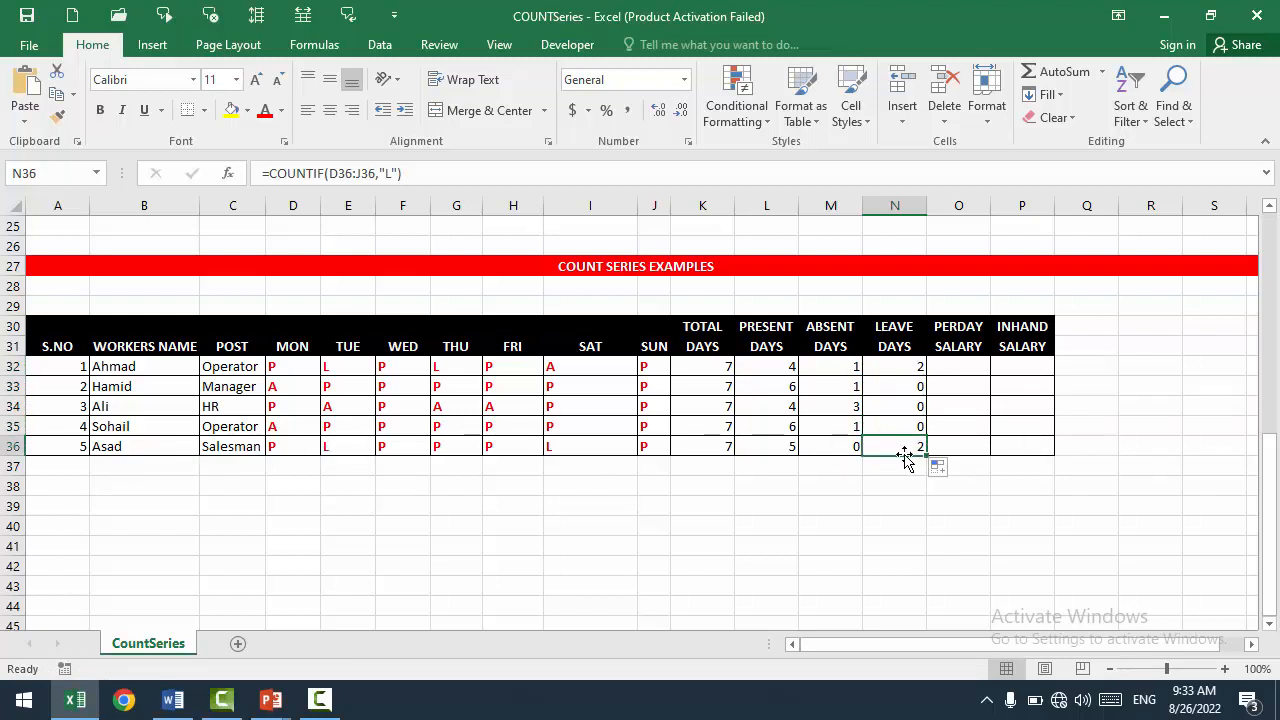
# Enter the Perday Salary values 600, 700, 800, 600 and 900 in cells O32 through O36
pyautogui.click(945, 368)
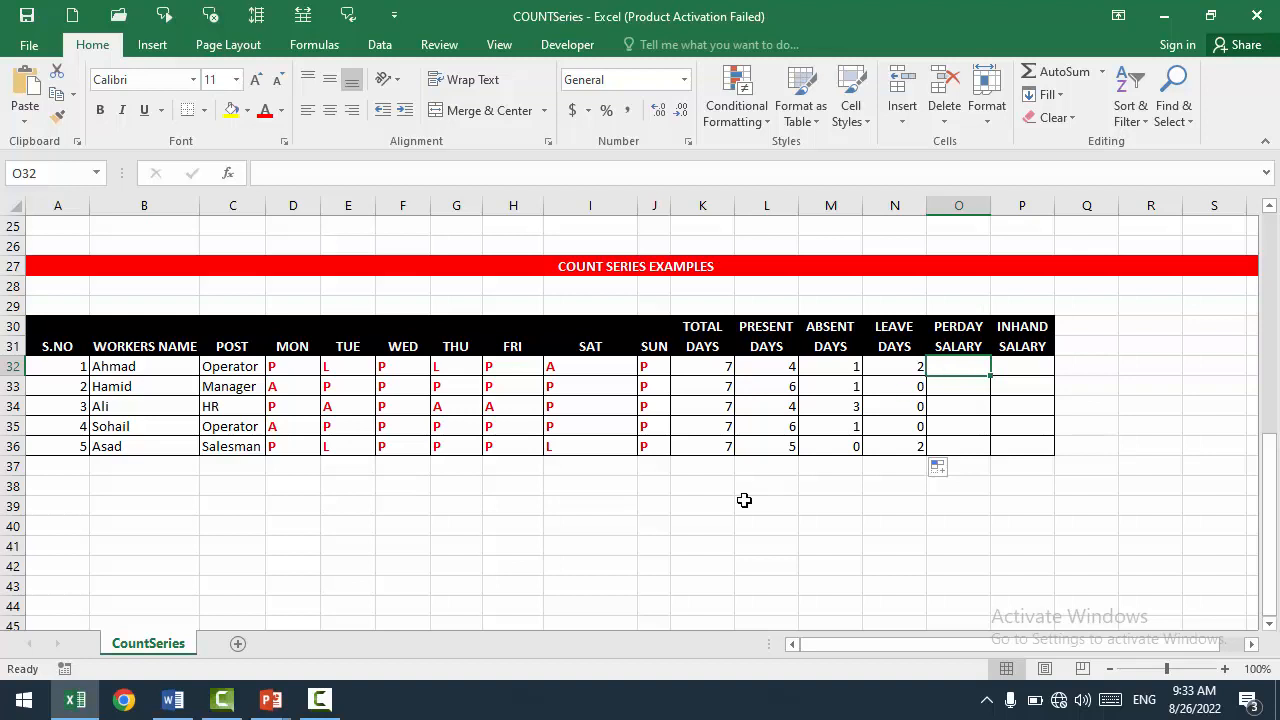
pyautogui.write('600')
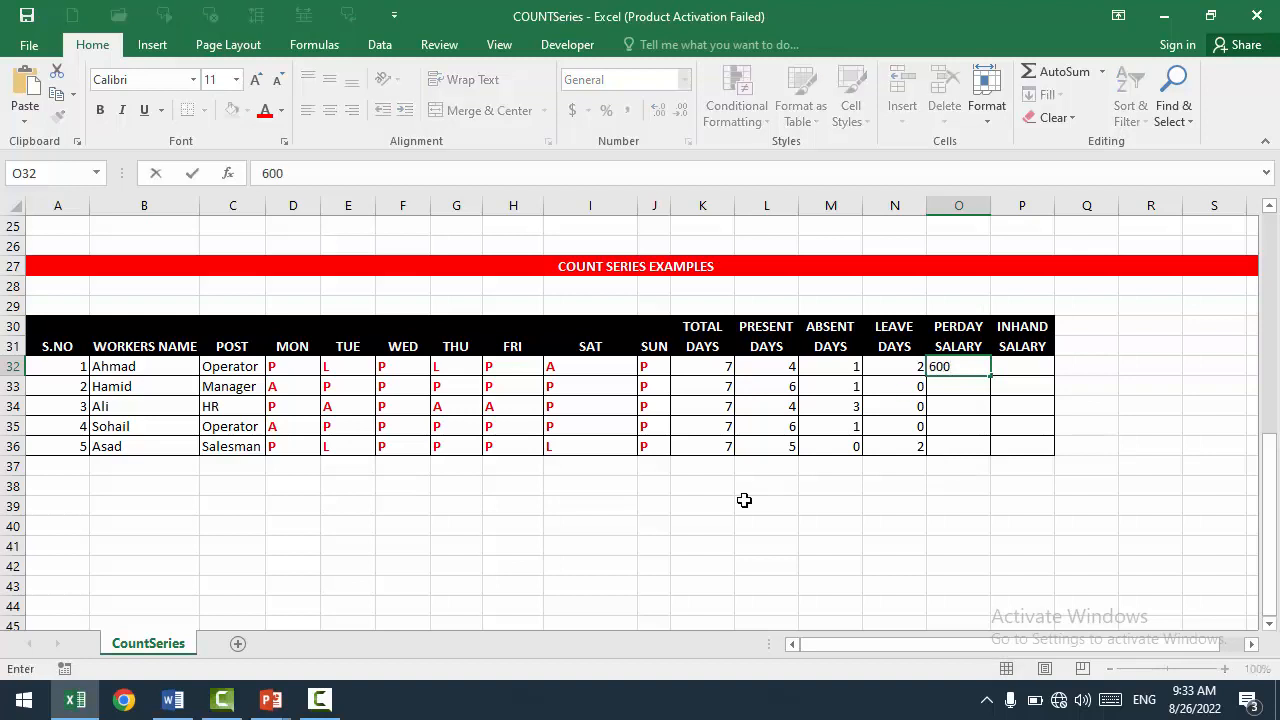
pyautogui.press('Return')
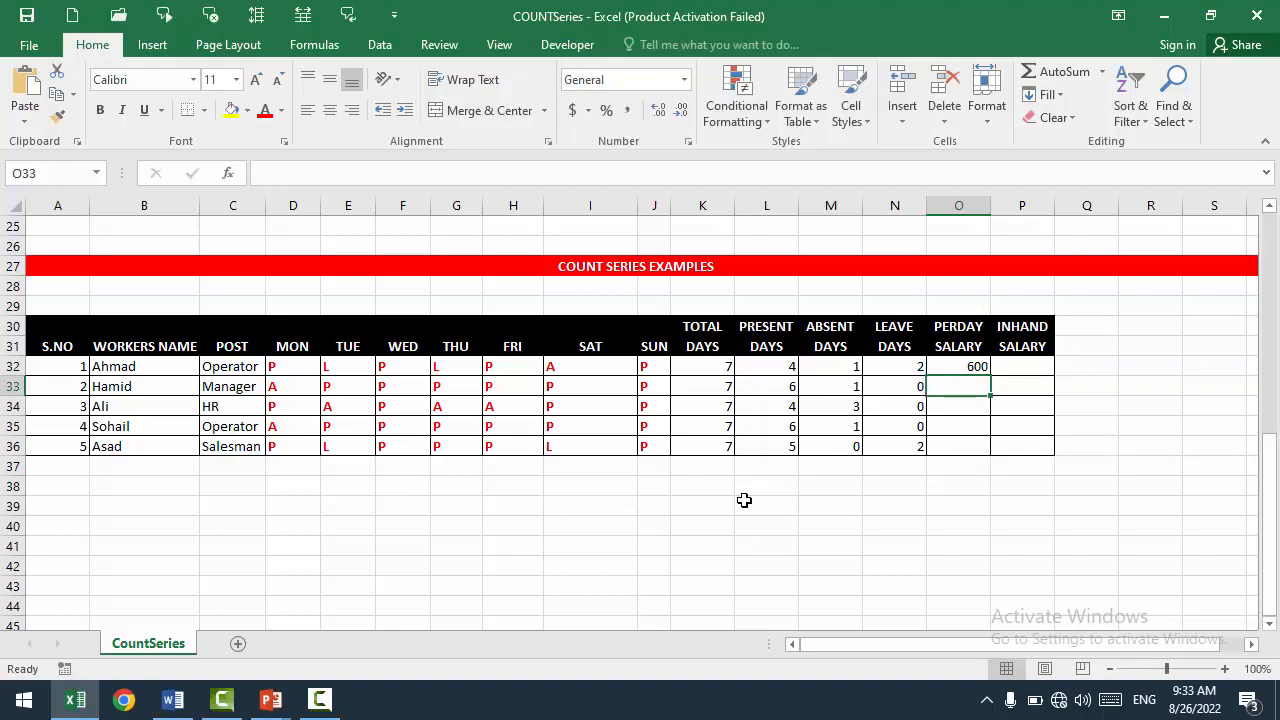
pyautogui.write('700')
pyautogui.press('Return')
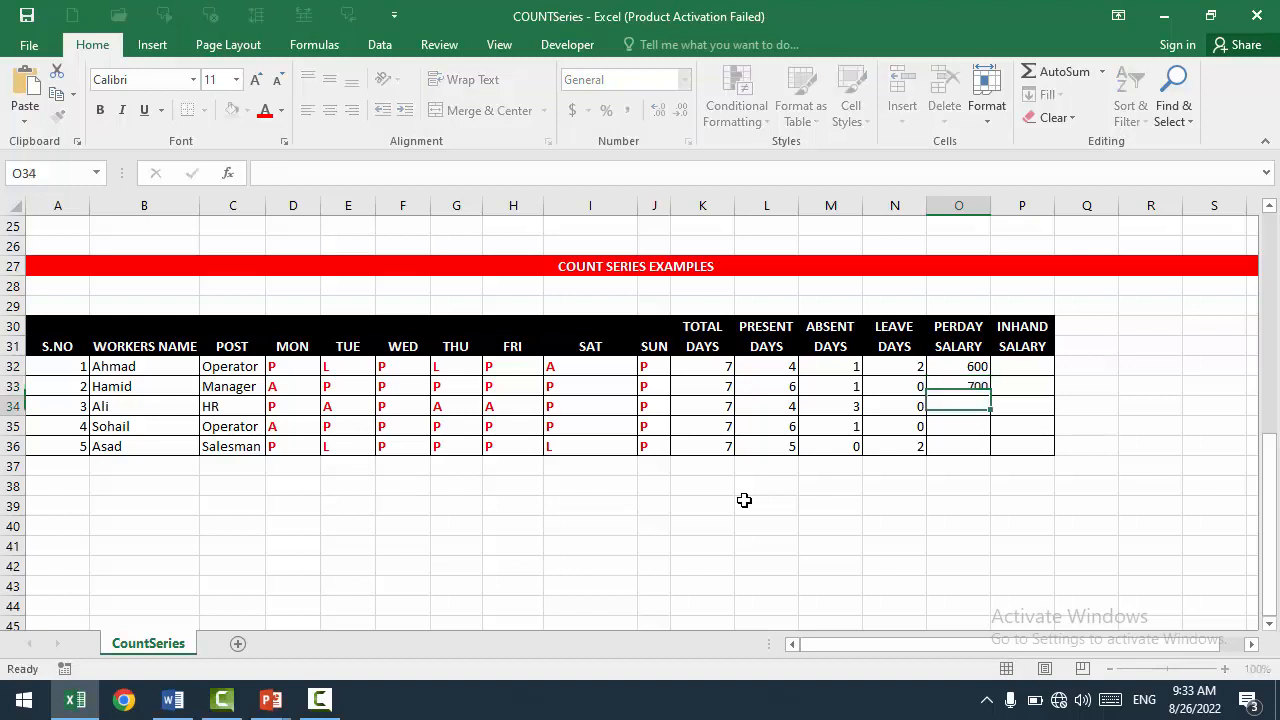
pyautogui.write('800')
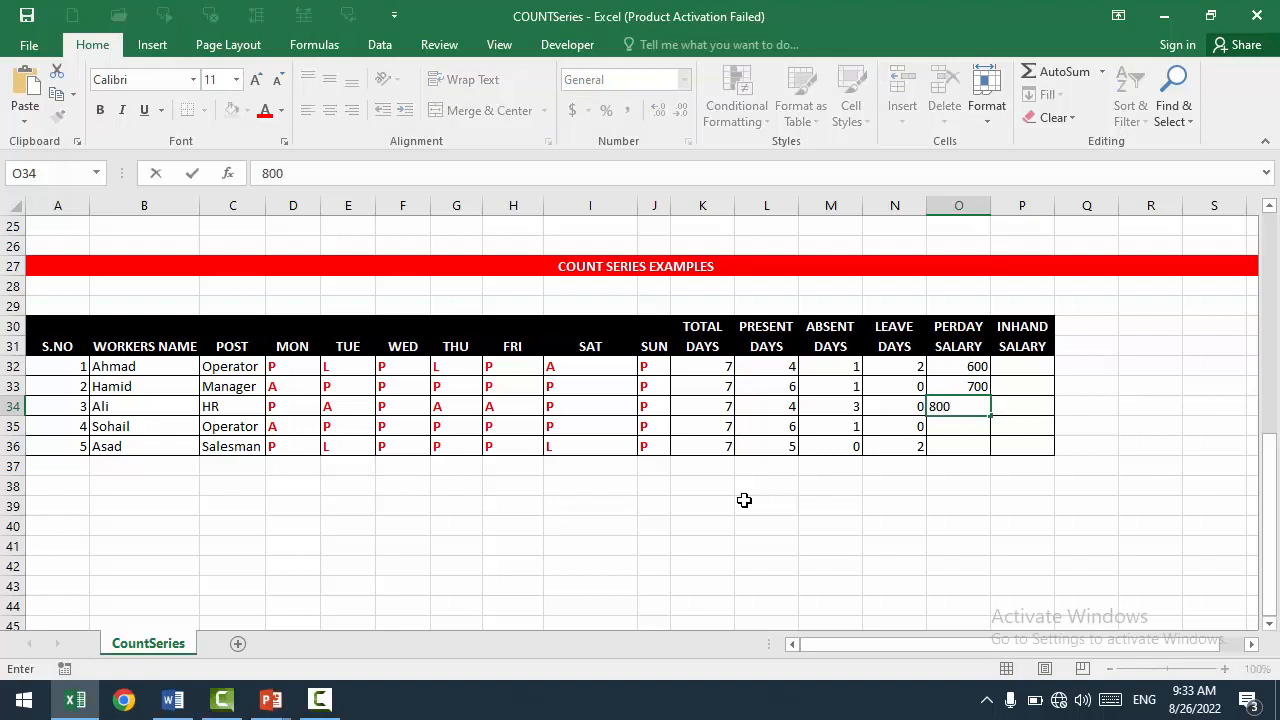
pyautogui.press('Return')
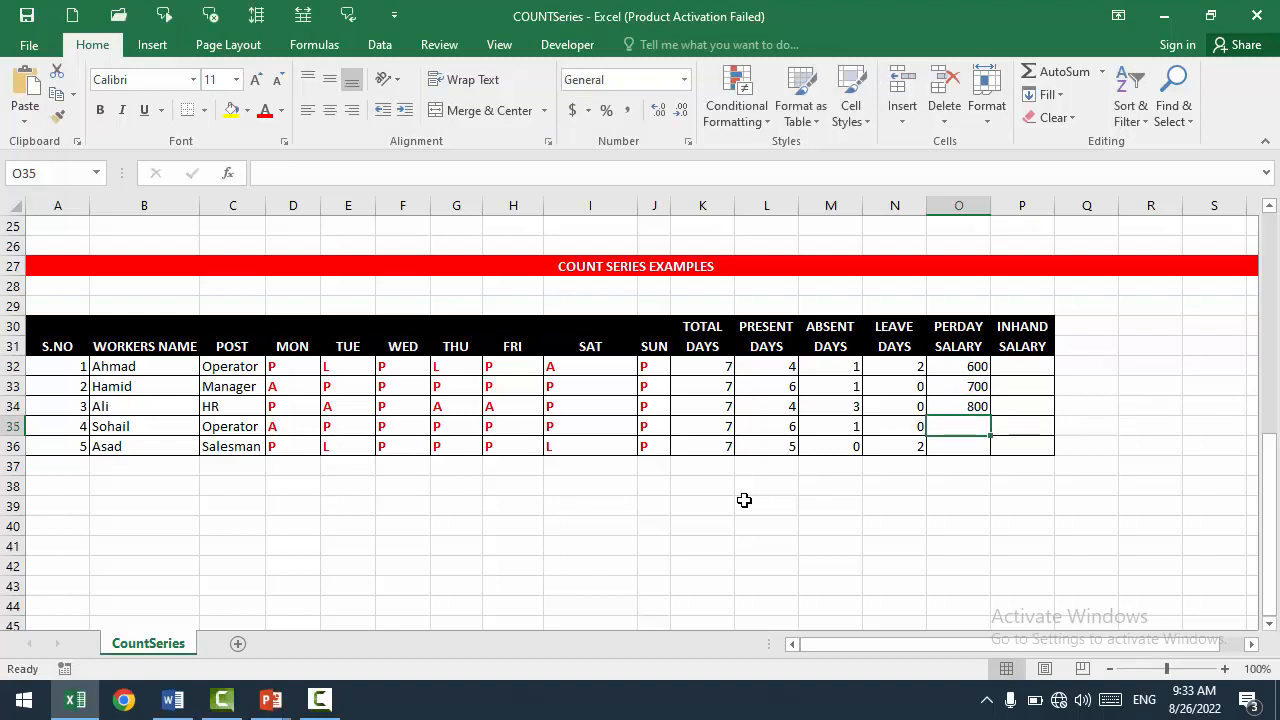
pyautogui.write('600')
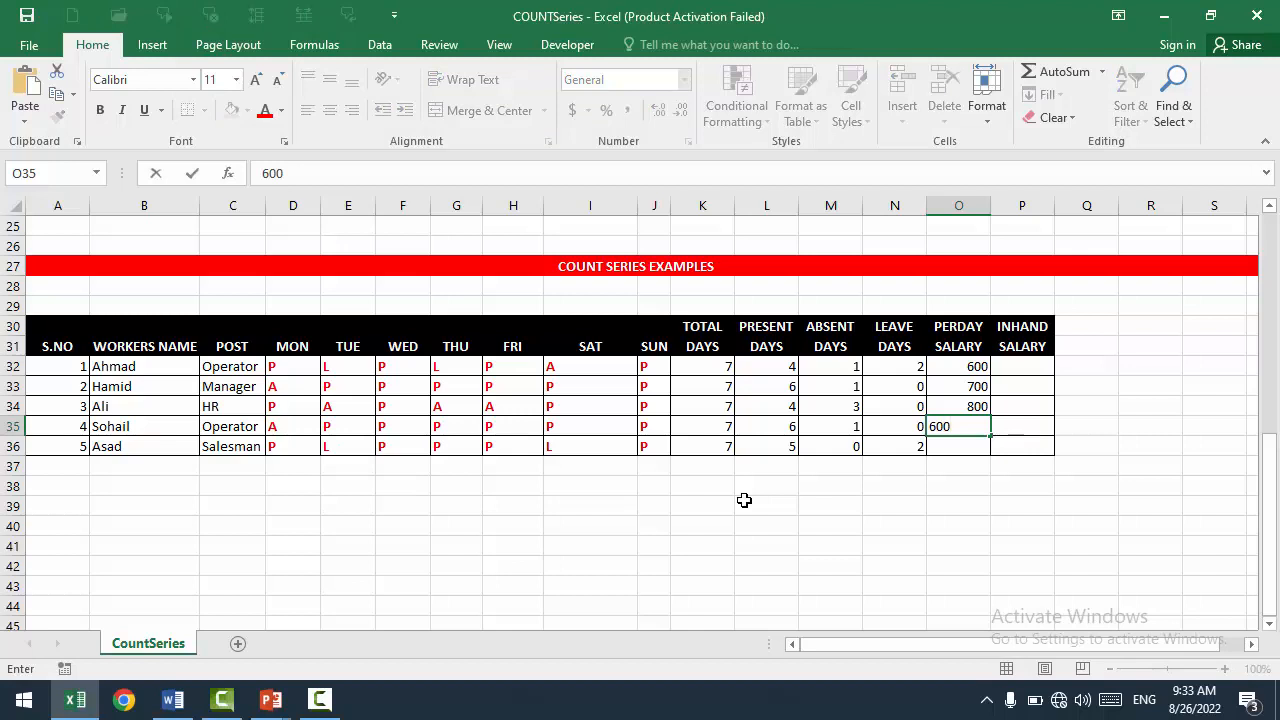
pyautogui.press('Return')
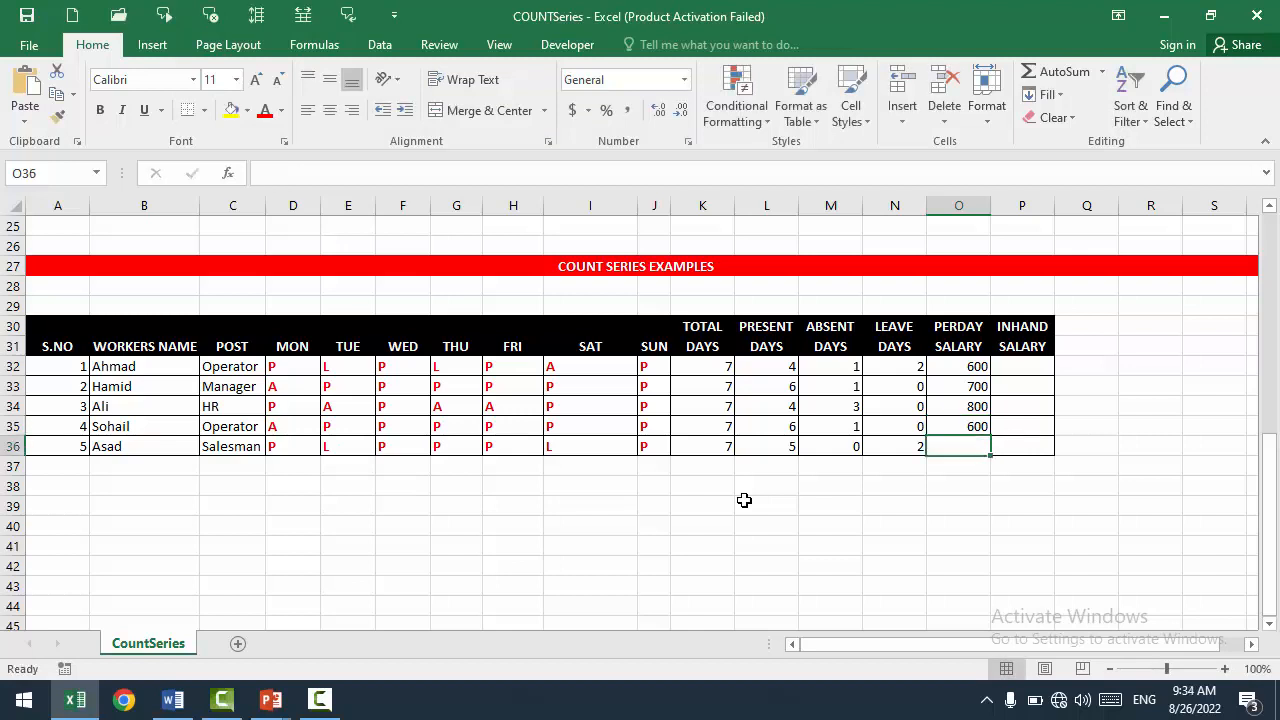
pyautogui.write('90')
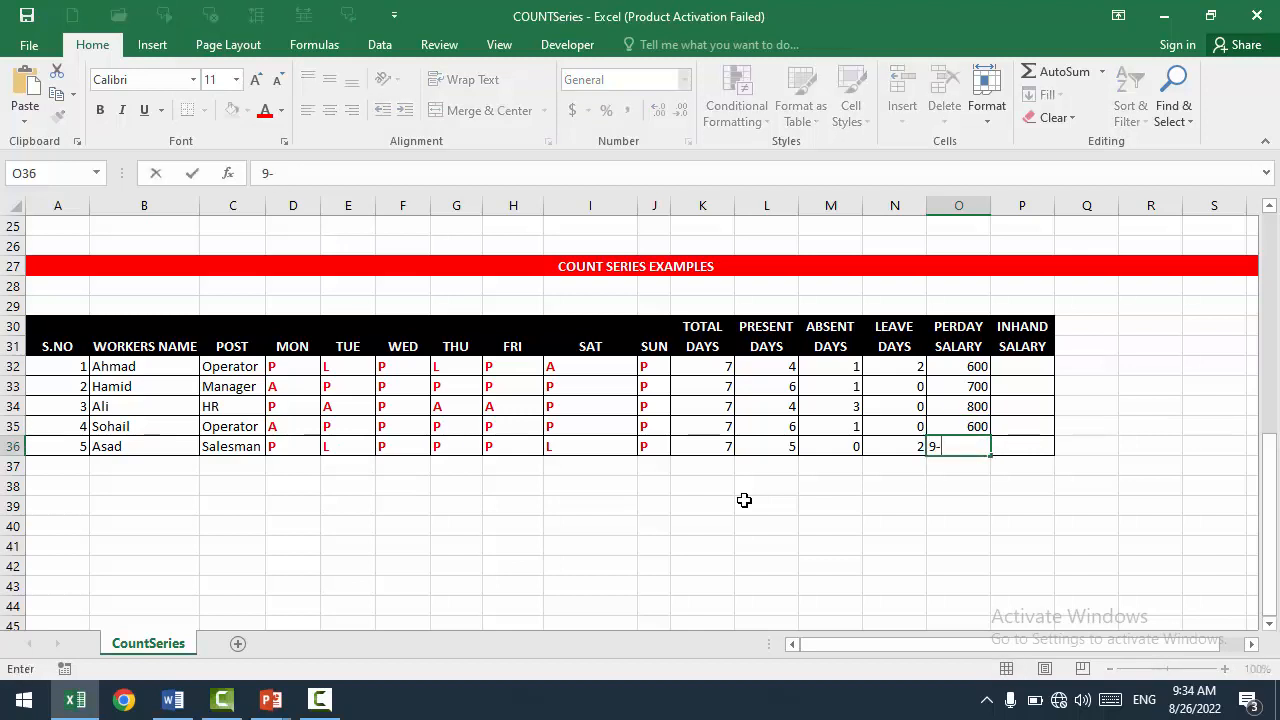
pyautogui.write('0')
pyautogui.click(1040, 366)
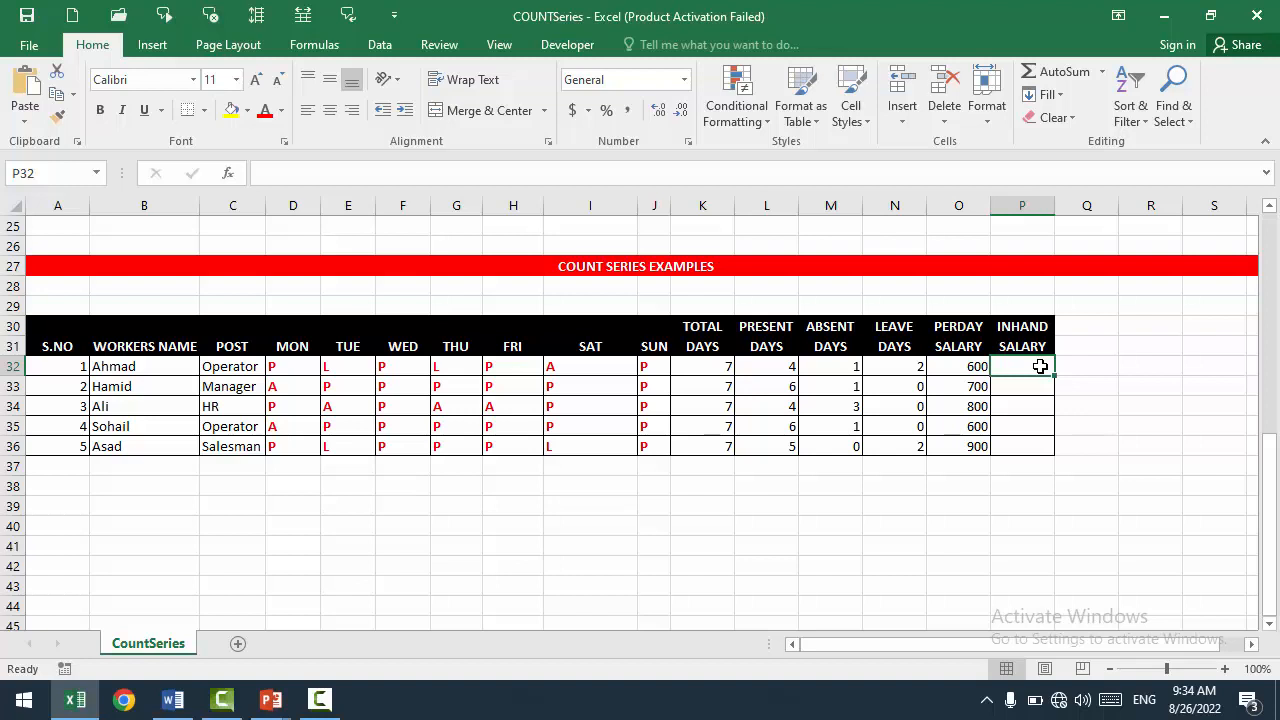
# Format the Present Days values in L32:L36 as bold with a dark green font colour
pyautogui.click(769, 365)
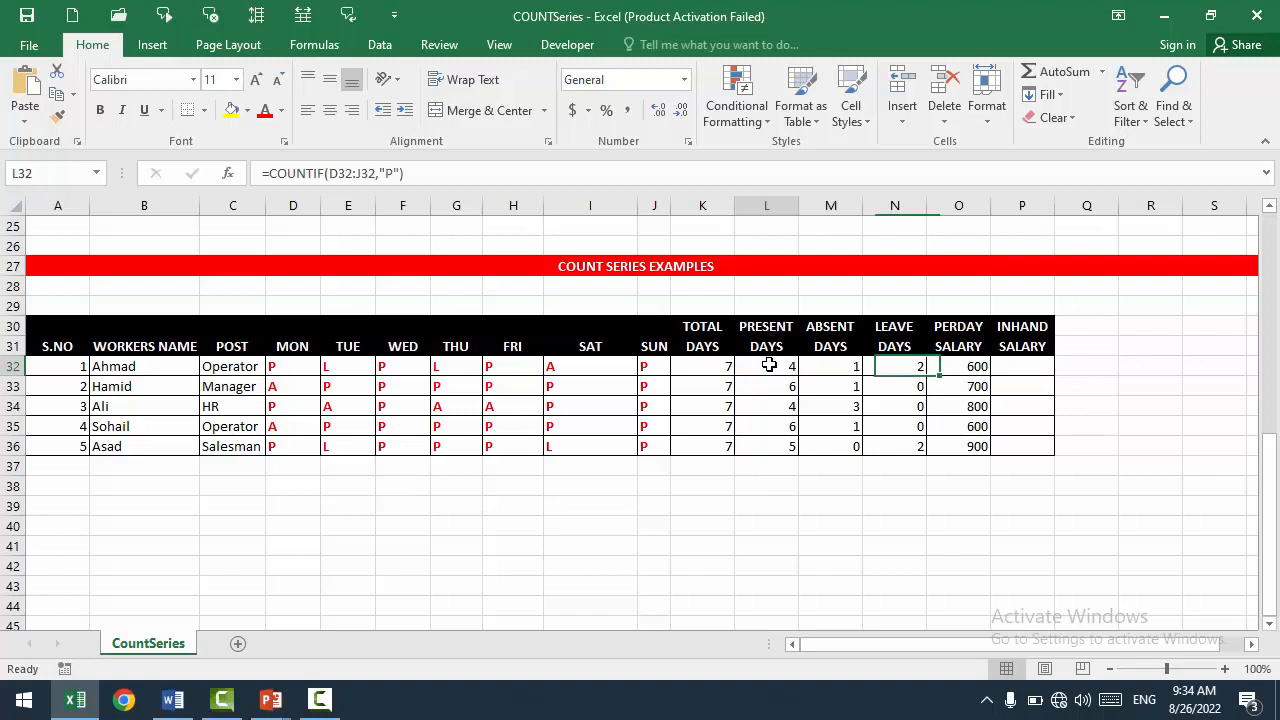
pyautogui.moveTo(769, 365); pyautogui.dragTo(766, 449)
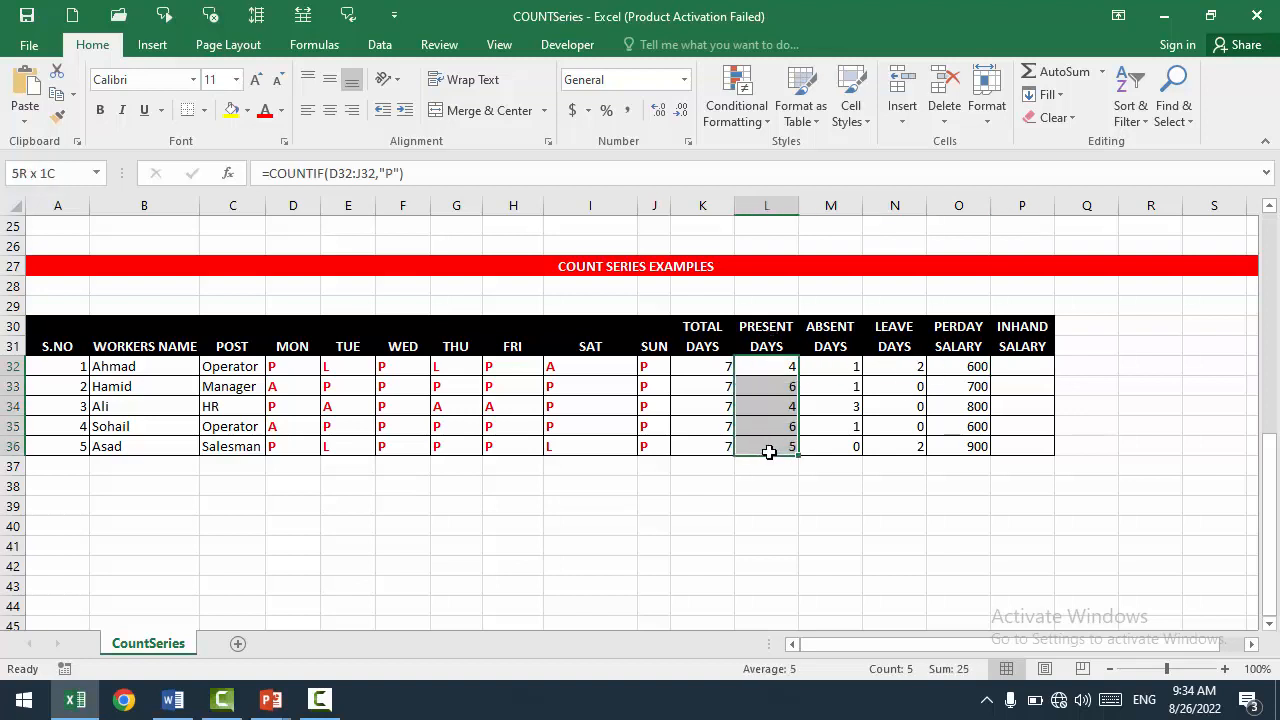
pyautogui.click(282, 111)
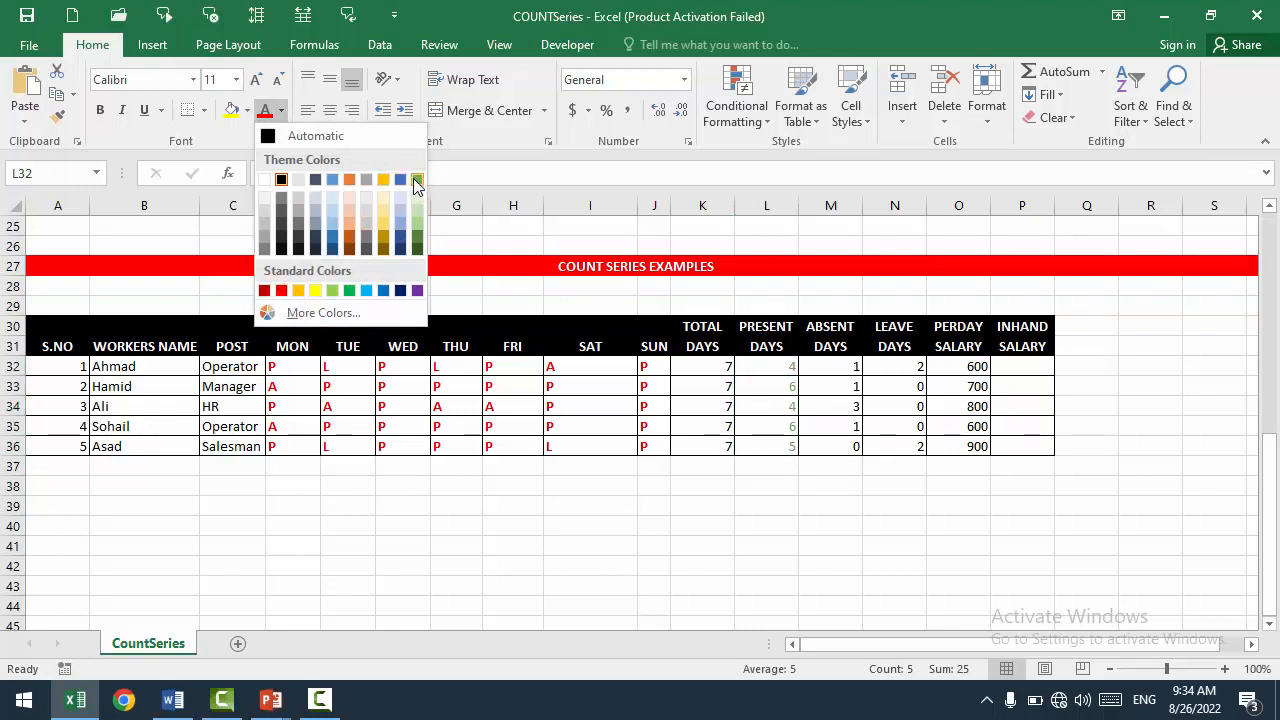
pyautogui.click(416, 248)
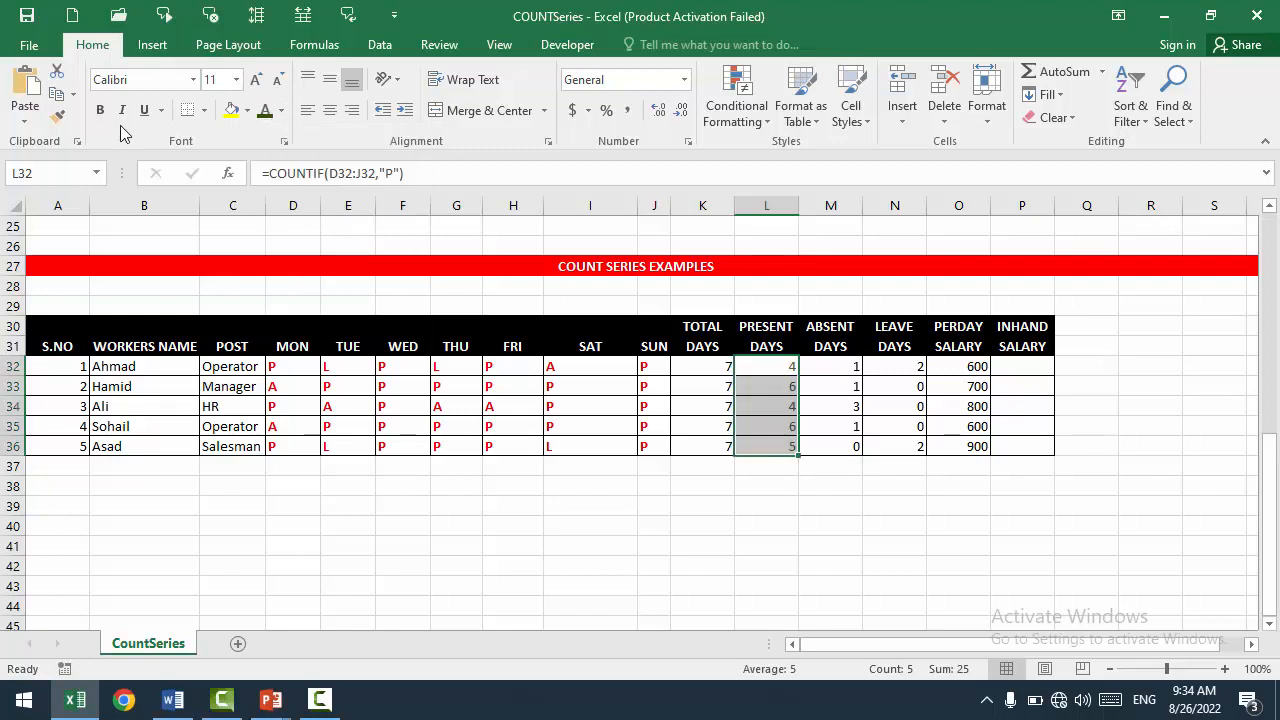
pyautogui.click(829, 388)
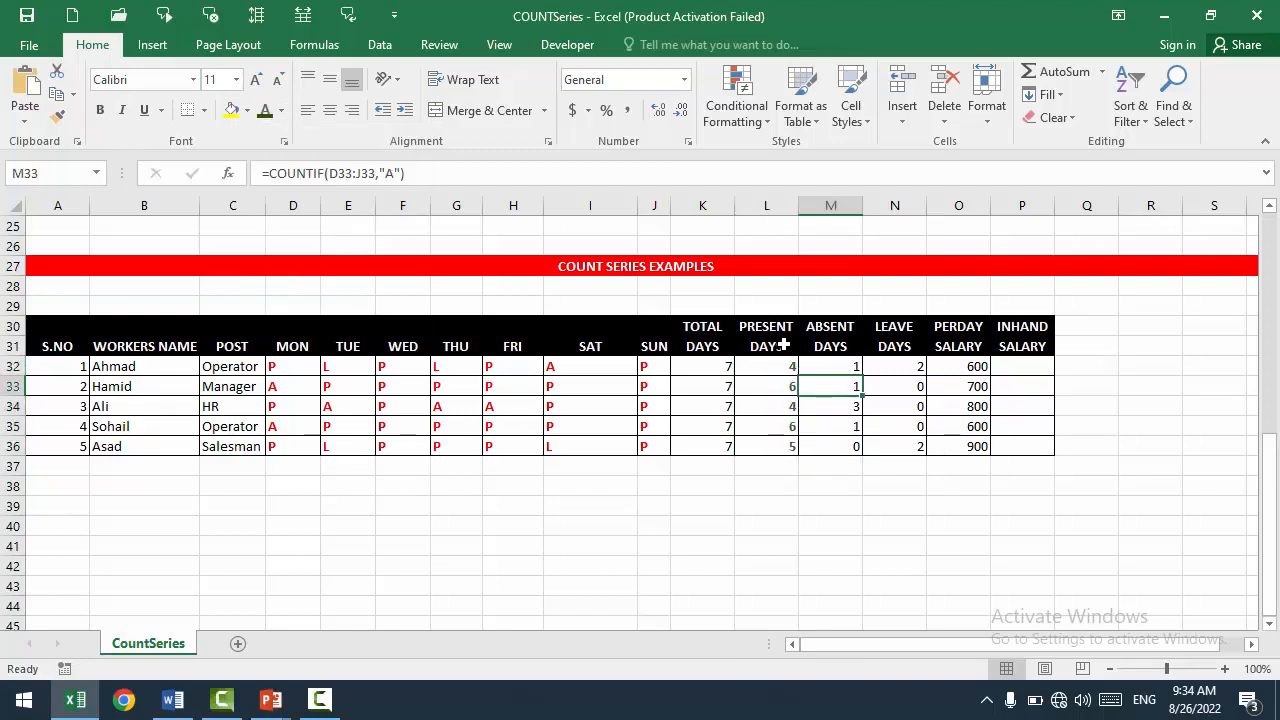
# Change the font colour of the Present Days values in L32:L36 to blue
pyautogui.moveTo(754, 368); pyautogui.dragTo(752, 444)
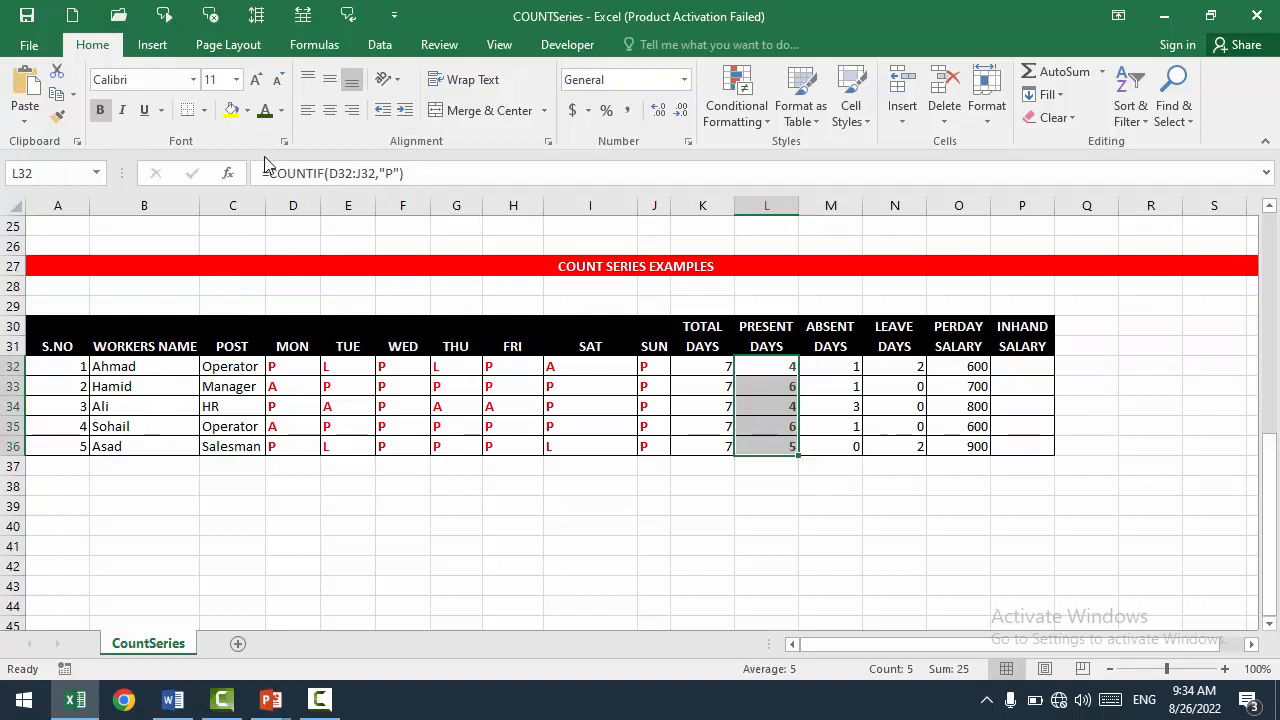
pyautogui.click(281, 111)
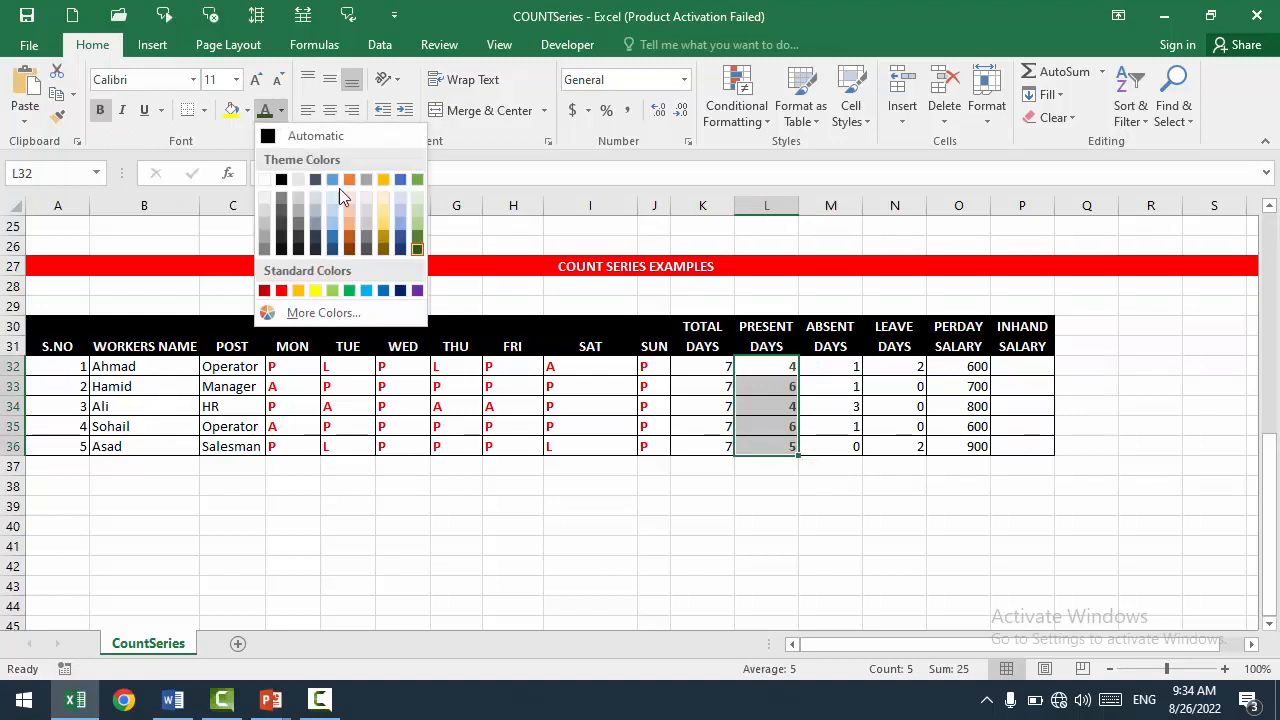
pyautogui.click(384, 291)
pyautogui.click(885, 406)
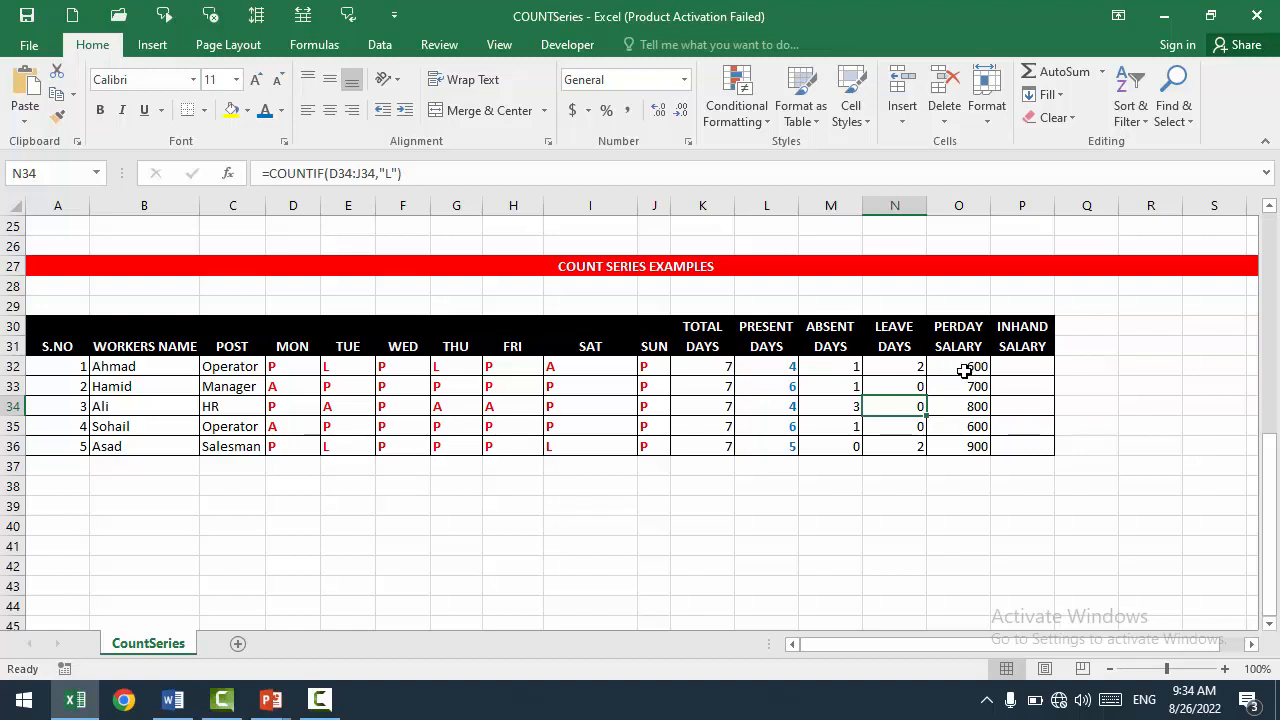
# Review the Perday Salary and Present Days columns as the inputs for calculating each worker's Inhand Salary
pyautogui.moveTo(960, 375); pyautogui.dragTo(972, 448)
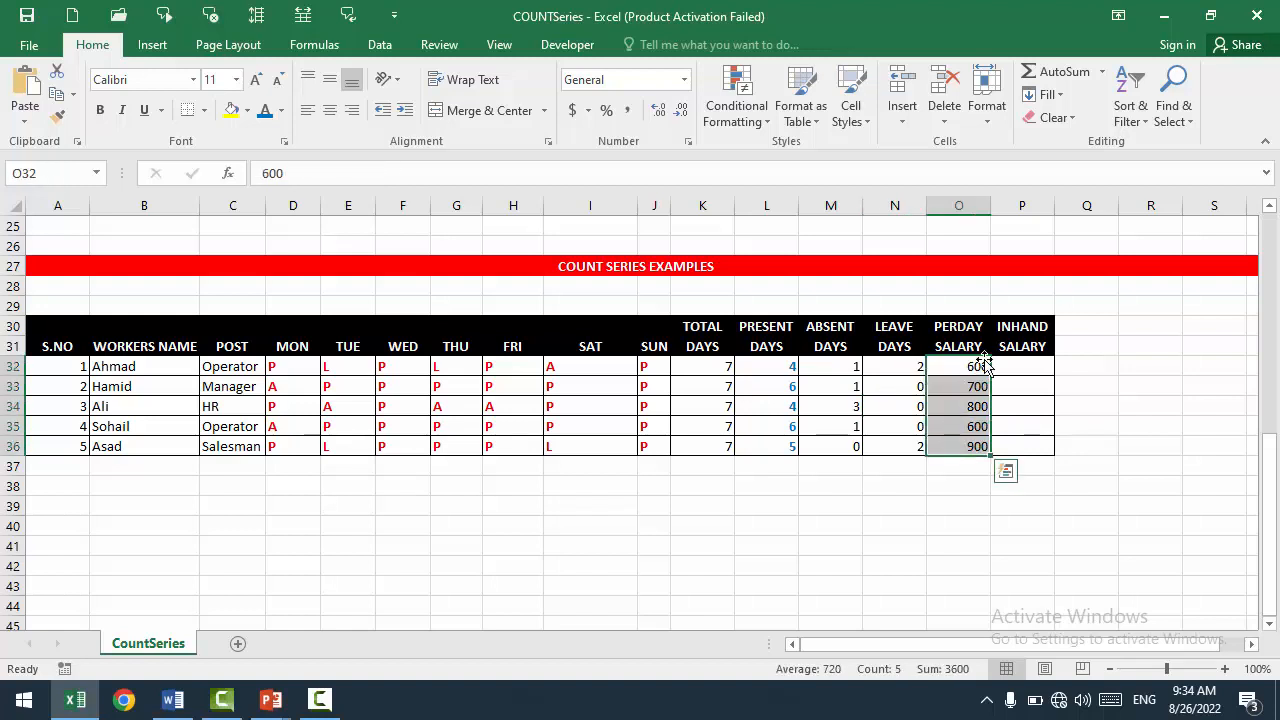
pyautogui.click(1018, 376)
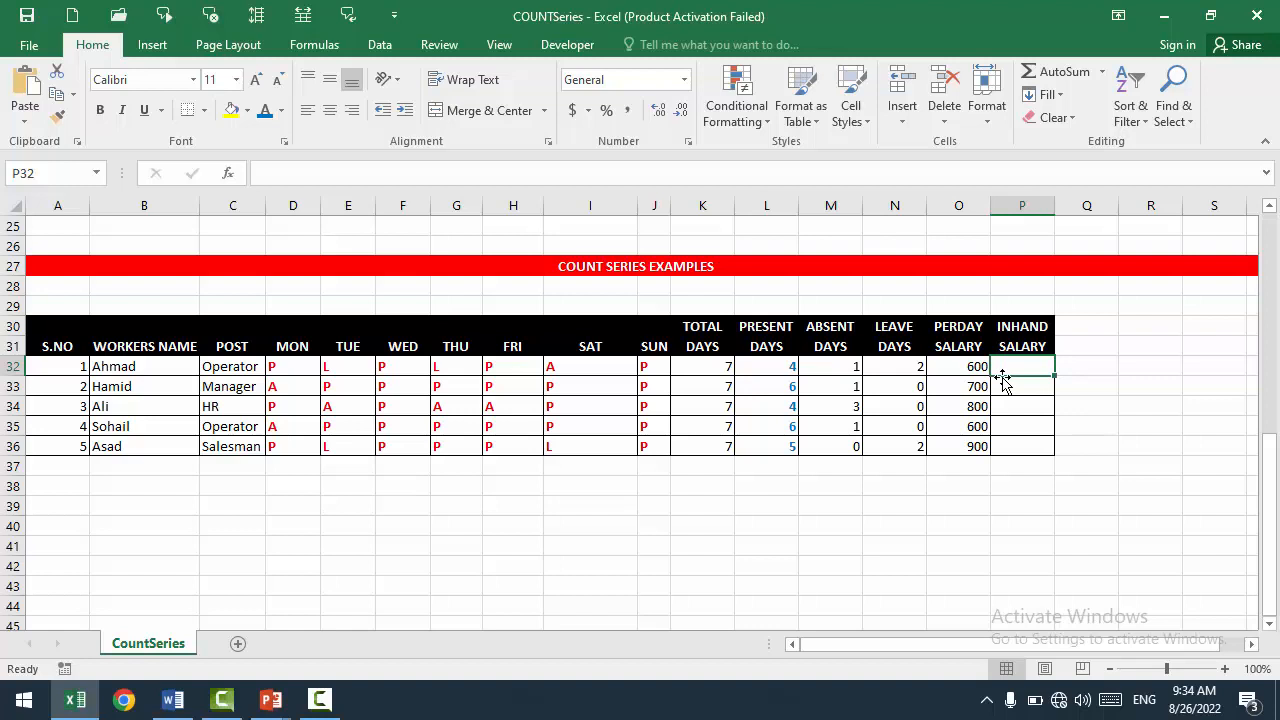
pyautogui.click(772, 370)
pyautogui.moveTo(772, 370); pyautogui.dragTo(772, 440)
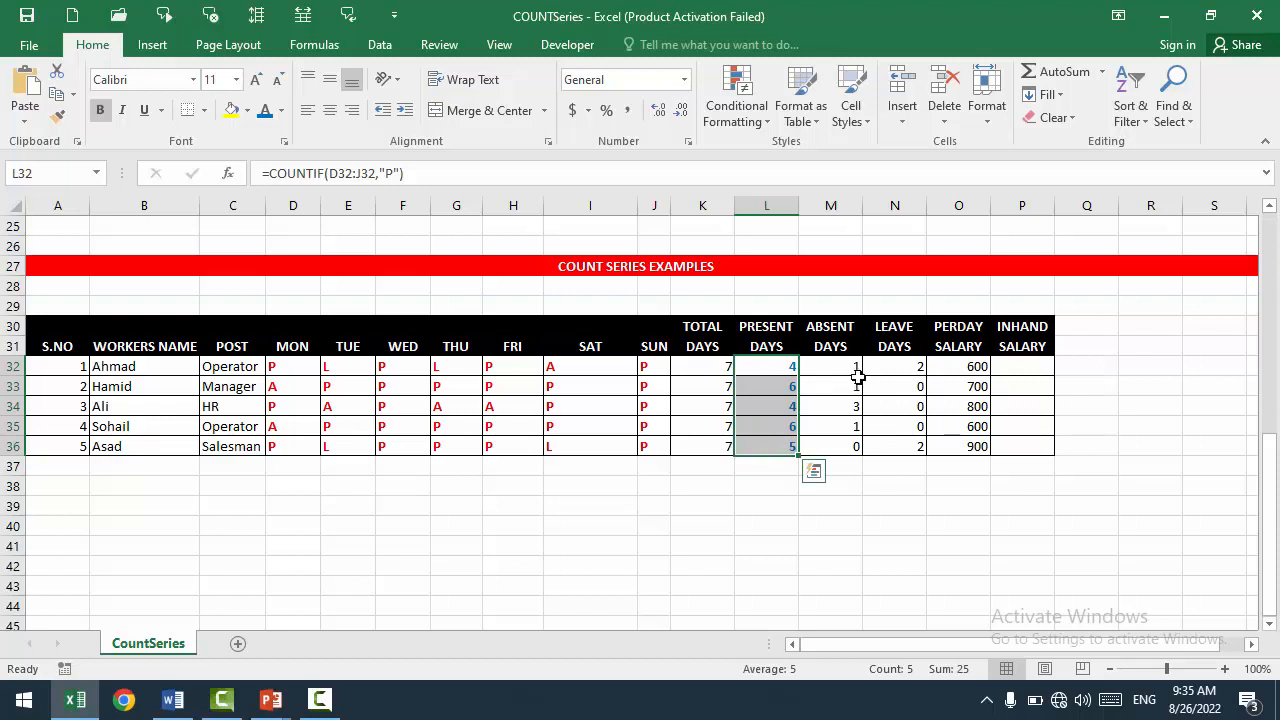
pyautogui.click(1016, 367)
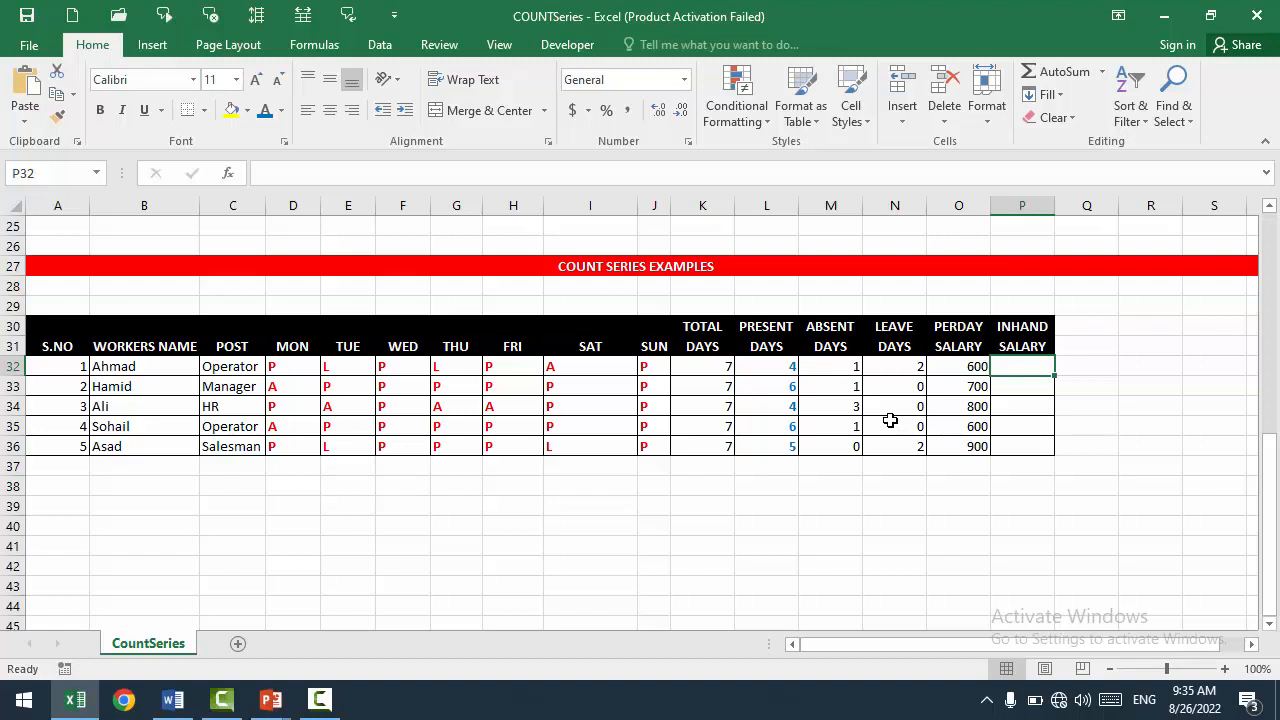
pyautogui.click(781, 366)
pyautogui.moveTo(781, 363); pyautogui.dragTo(786, 441)
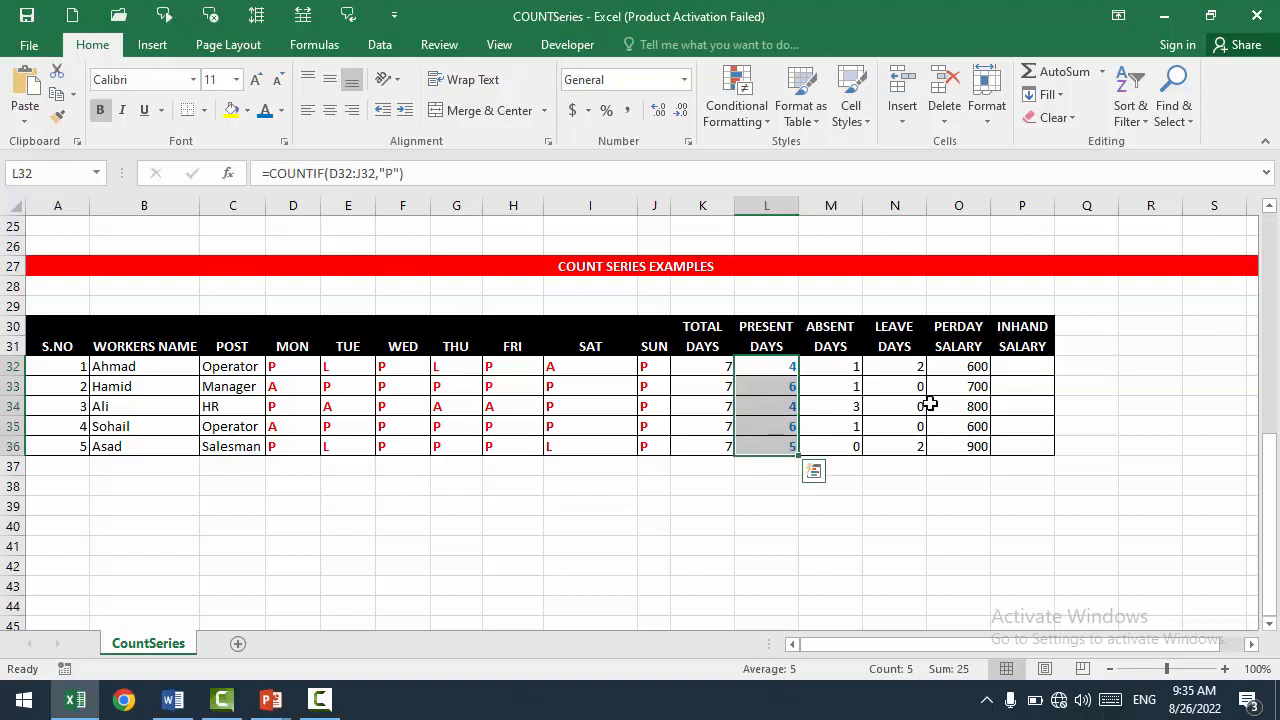
# Enter =L32*O32 in the first Inhand Salary cell, P32, and fill it down through P36
pyautogui.click(1020, 365)
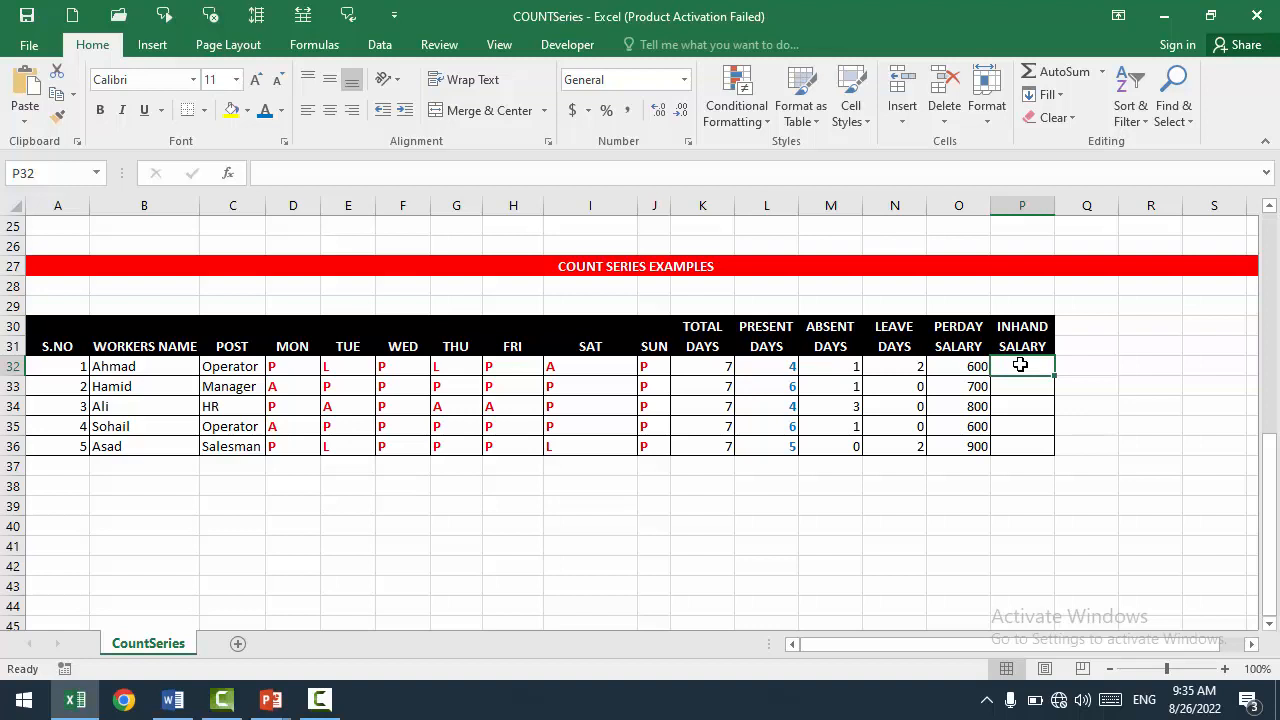
pyautogui.write('=')
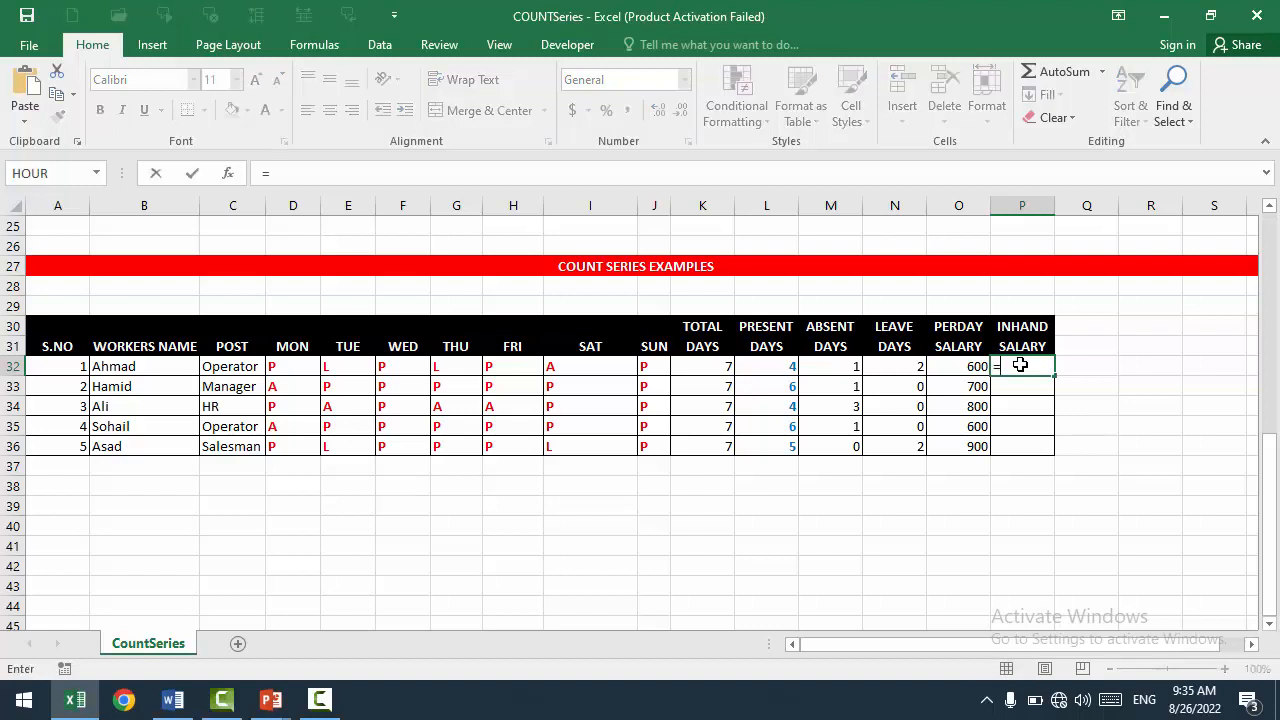
pyautogui.click(774, 368)
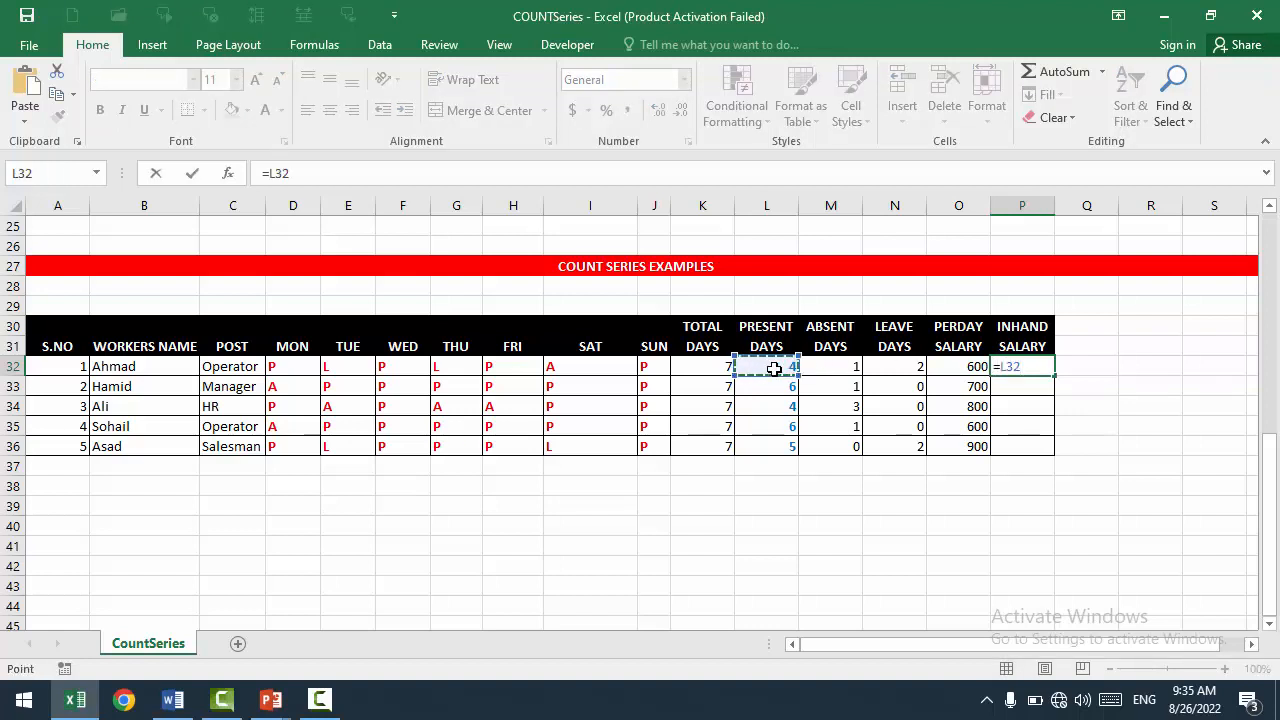
pyautogui.write('*')
pyautogui.click(975, 367)
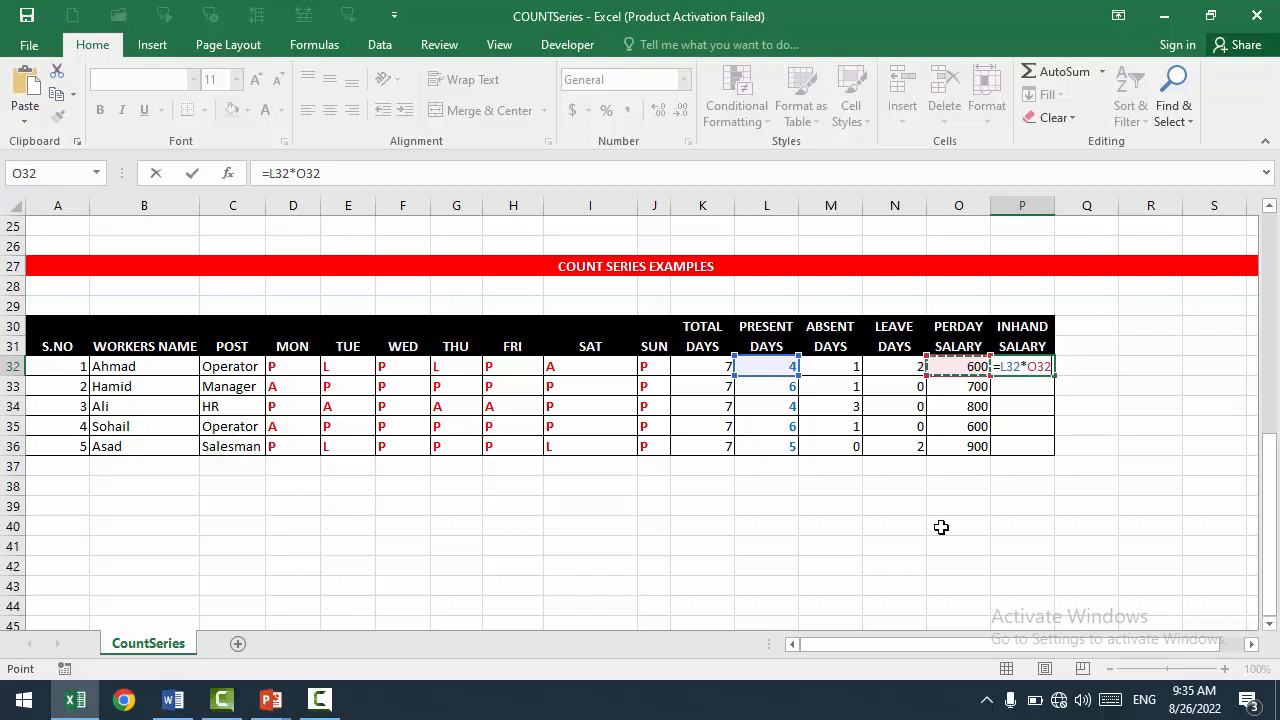
pyautogui.press('Return')
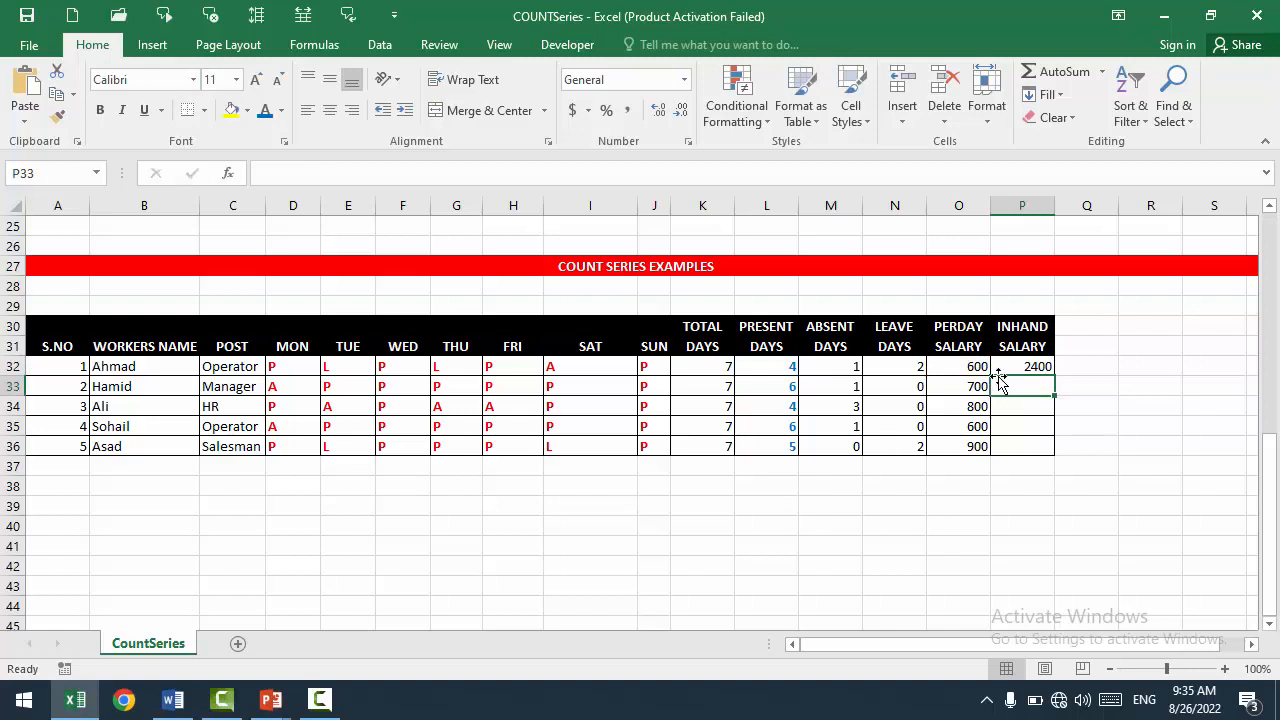
pyautogui.click(1010, 368)
pyautogui.moveTo(1054, 376); pyautogui.dragTo(1056, 458)
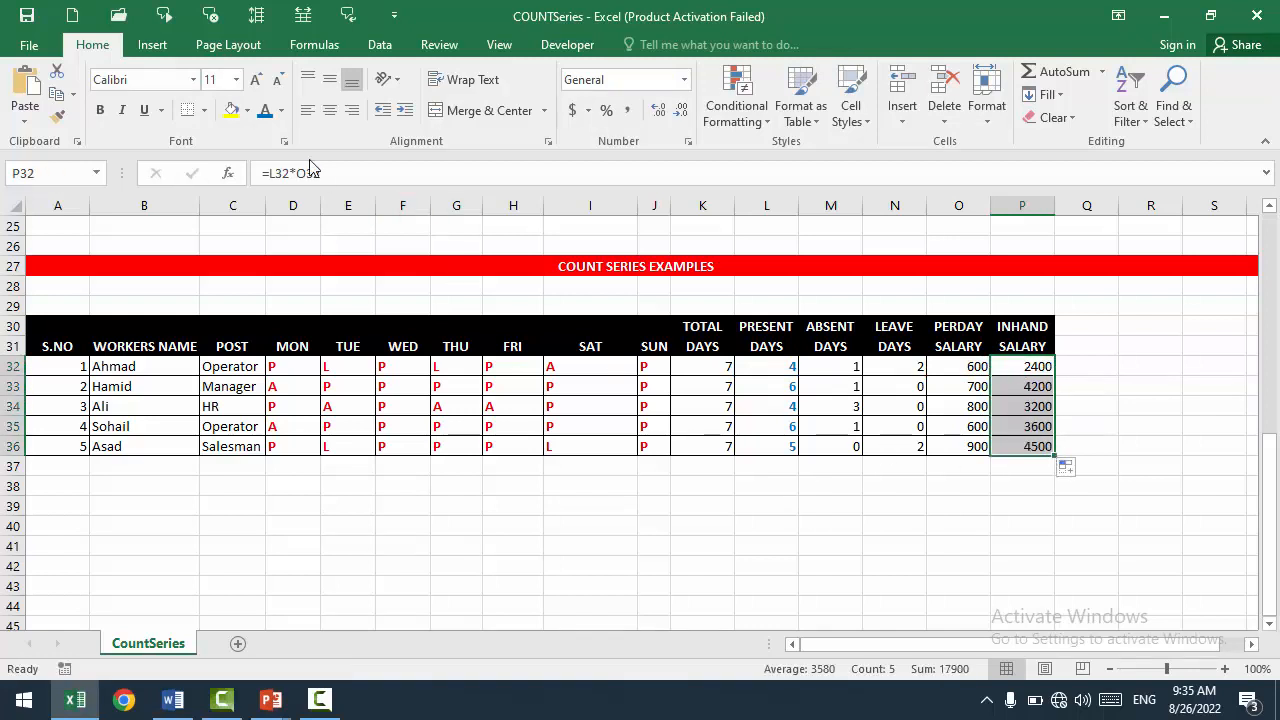
# Format the Inhand Salary values in P32:P36 as bold with a blue font and yellow fill
pyautogui.click(264, 110)
pyautogui.click(230, 110)
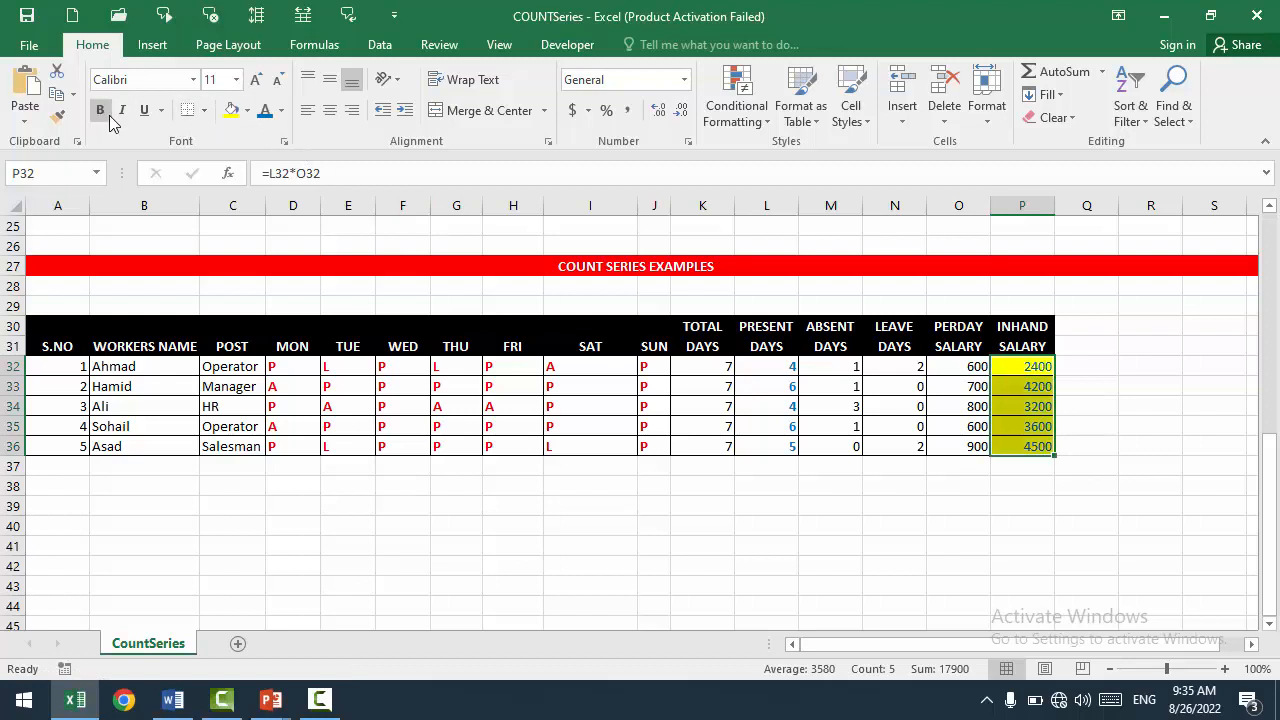
pyautogui.click(774, 534)
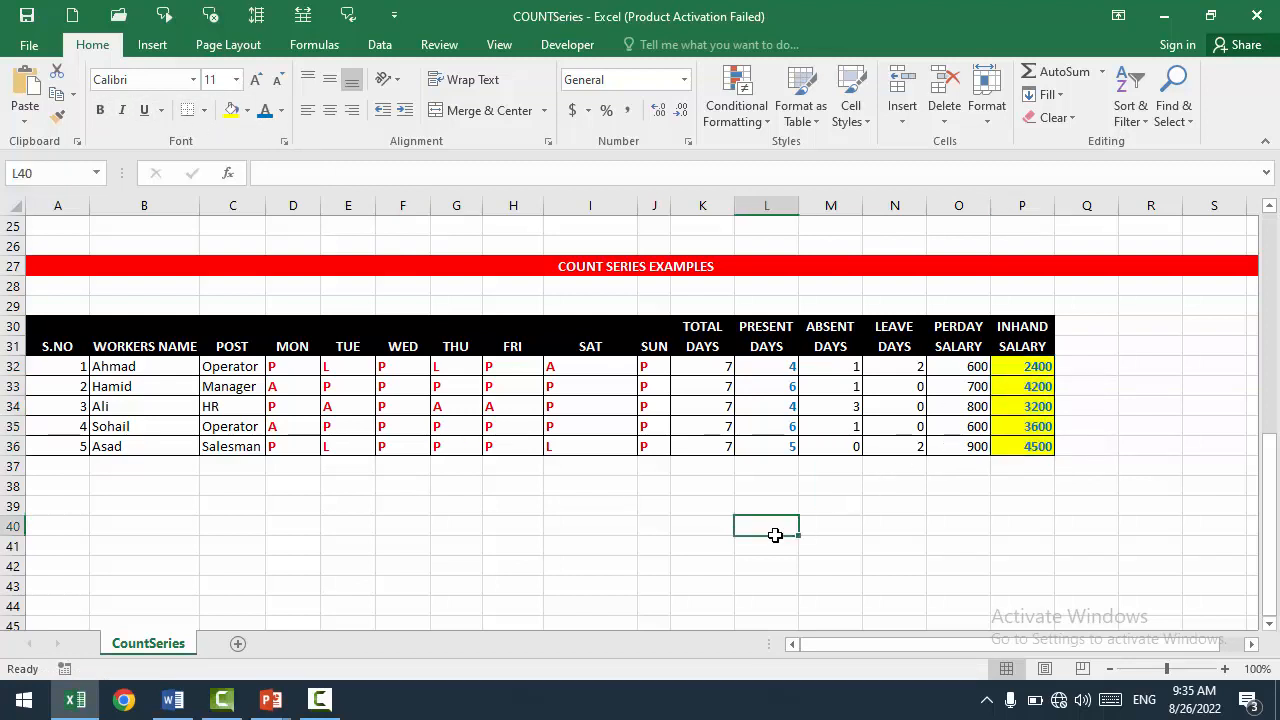